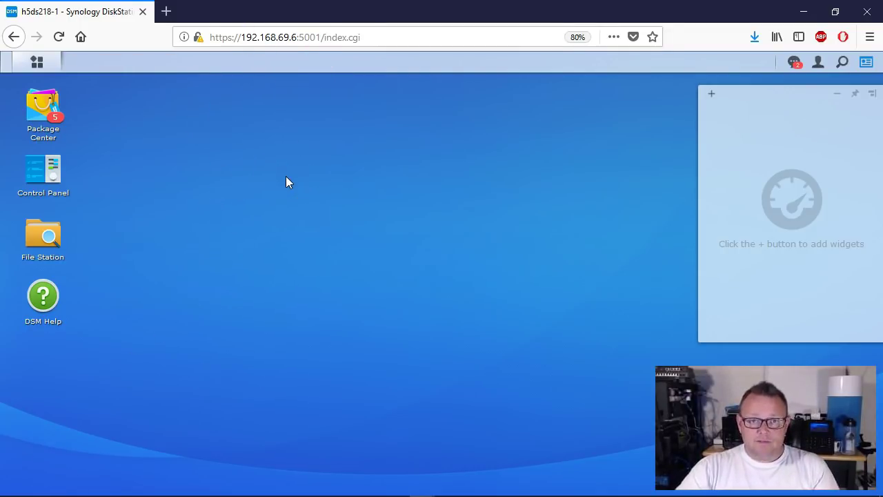
Step: Search Package Center for 'cms' and open the CMS package details to read its description
{"action": "left_click", "coordinate": [265, 177]}
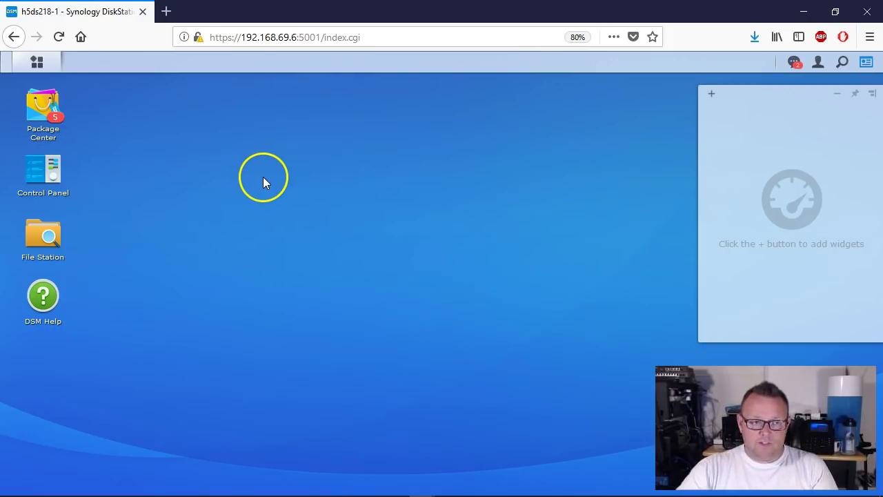
{"action": "left_click", "coordinate": [42, 105]}
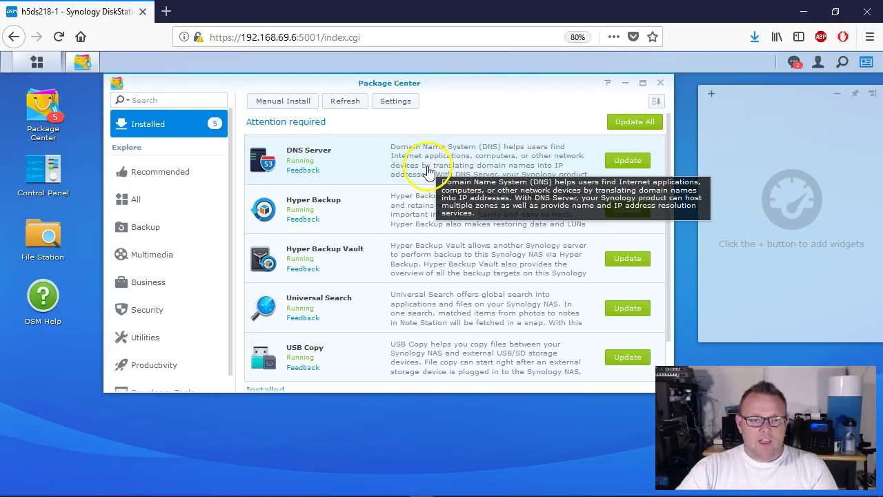
{"action": "left_click", "coordinate": [160, 102]}
{"action": "type", "text": "cms"}
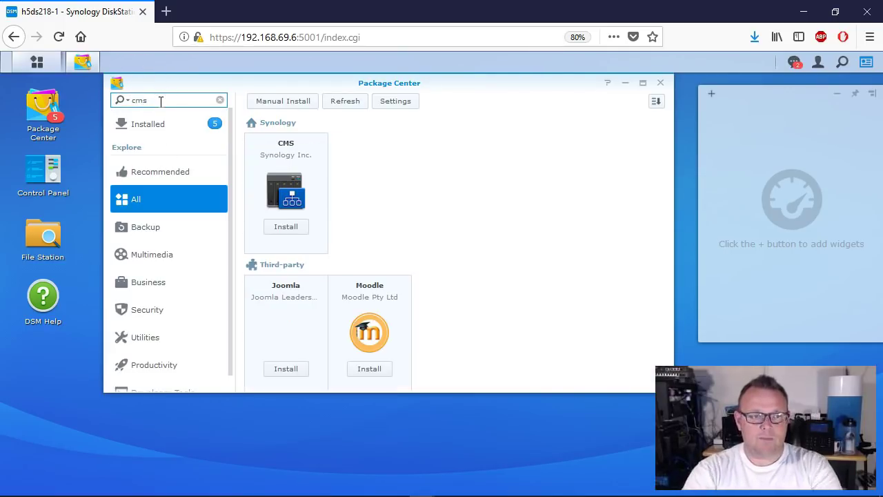
{"action": "left_click", "coordinate": [292, 142]}
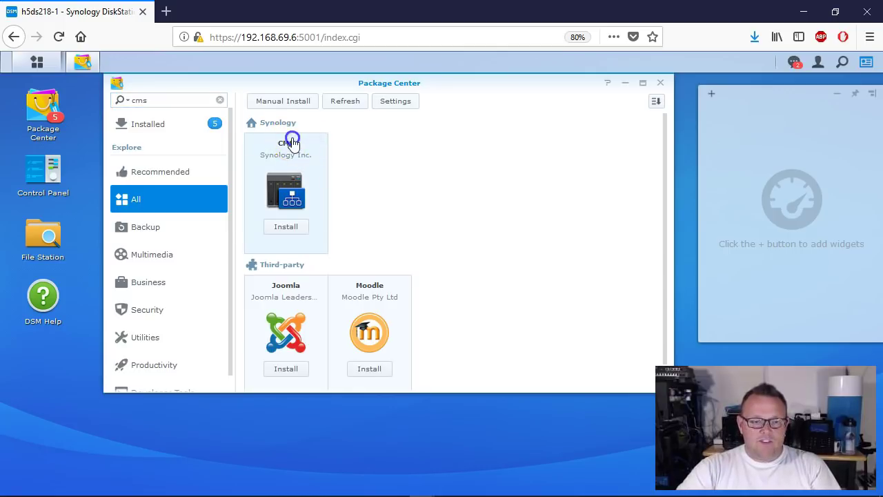
{"action": "scroll", "coordinate": [514, 331], "scroll_direction": "down", "scroll_amount": 2}
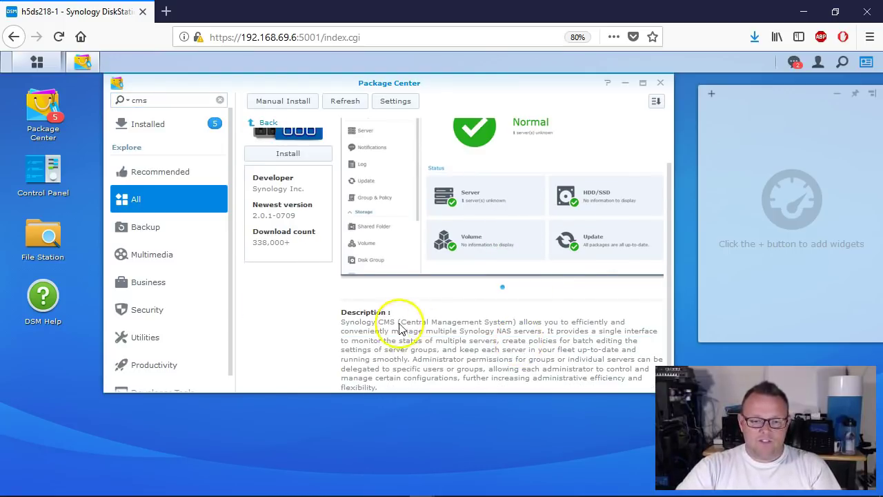
{"action": "scroll", "coordinate": [565, 359], "scroll_direction": "down", "scroll_amount": 1}
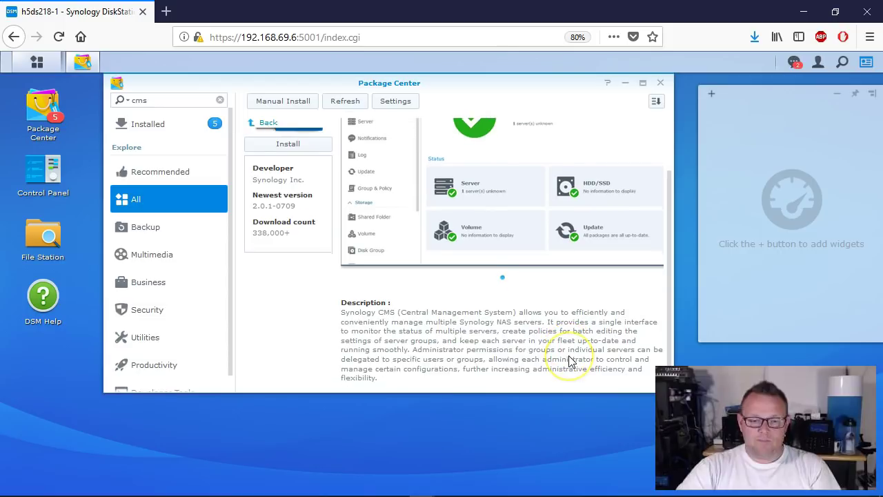
{"action": "scroll", "coordinate": [569, 361], "scroll_direction": "up", "scroll_amount": 3}
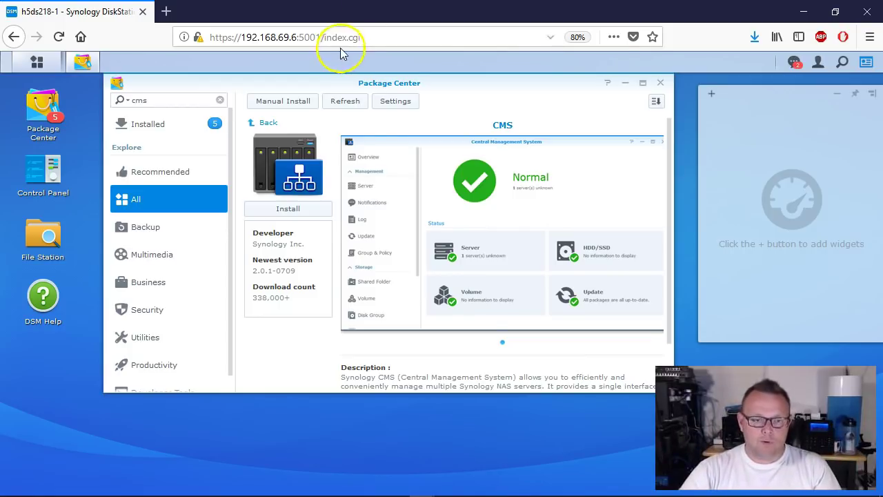
Step: Install the CMS package, check its Action options, and close Package Center
{"action": "left_click", "coordinate": [304, 210]}
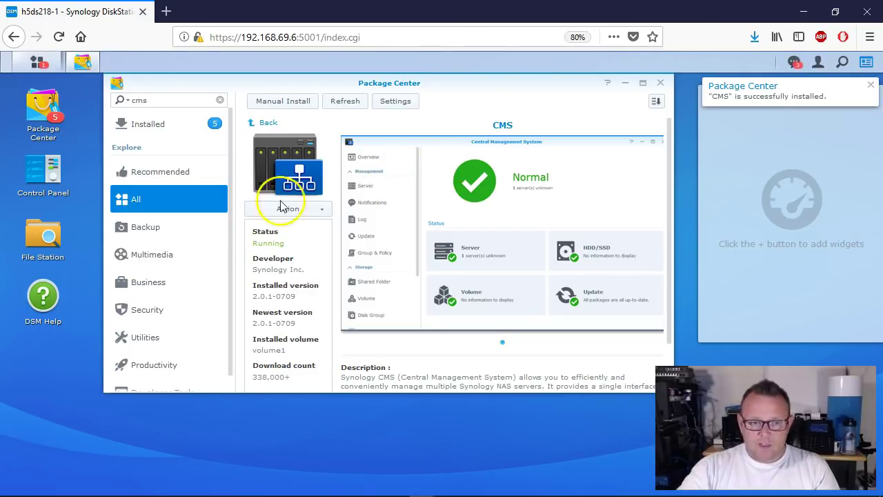
{"action": "left_click", "coordinate": [317, 208]}
{"action": "left_click", "coordinate": [359, 187]}
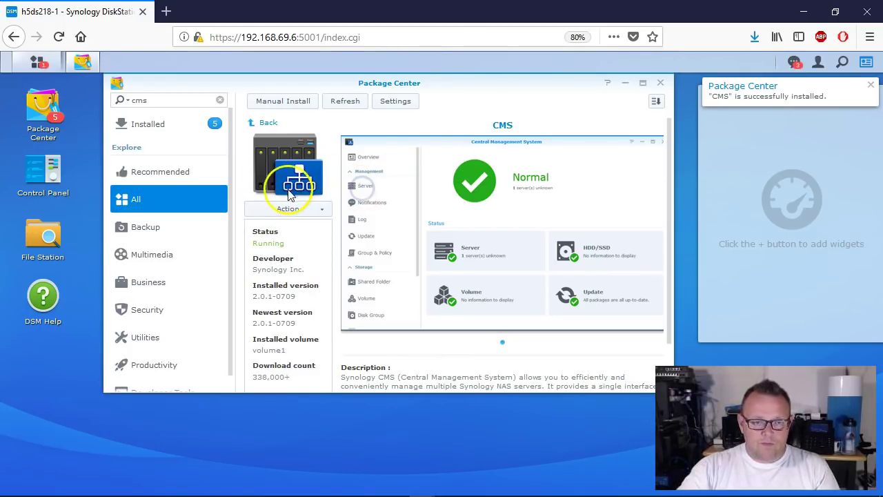
{"action": "left_click", "coordinate": [660, 83]}
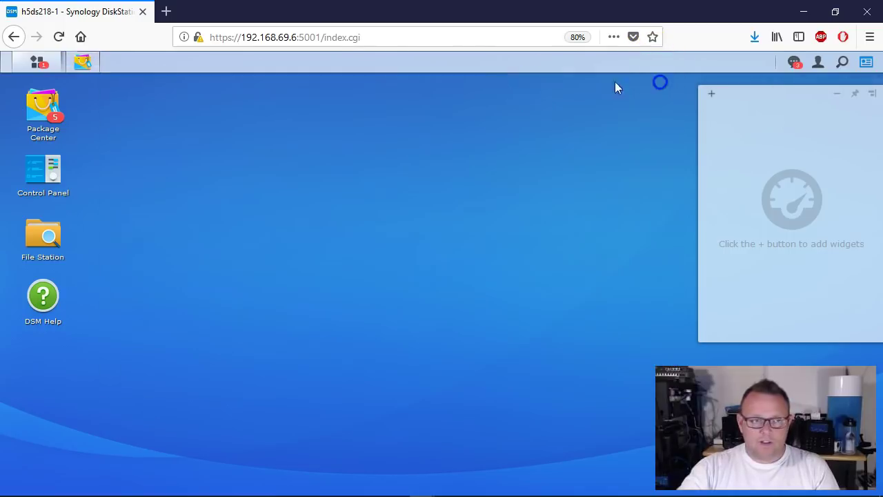
Step: Launch CMS from the Main Menu, reposition its window, and view its Overview page
{"action": "left_click", "coordinate": [36, 62]}
{"action": "left_click", "coordinate": [659, 207]}
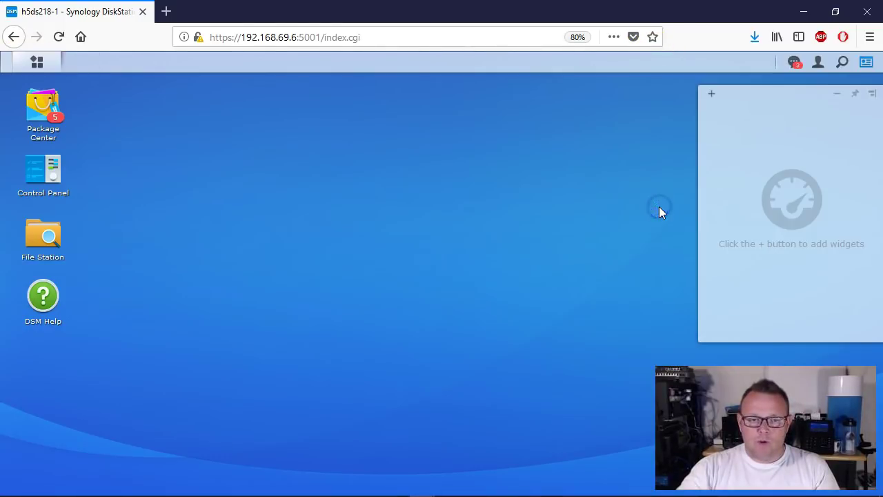
{"action": "left_click_drag", "start_coordinate": [554, 174], "coordinate": [487, 98]}
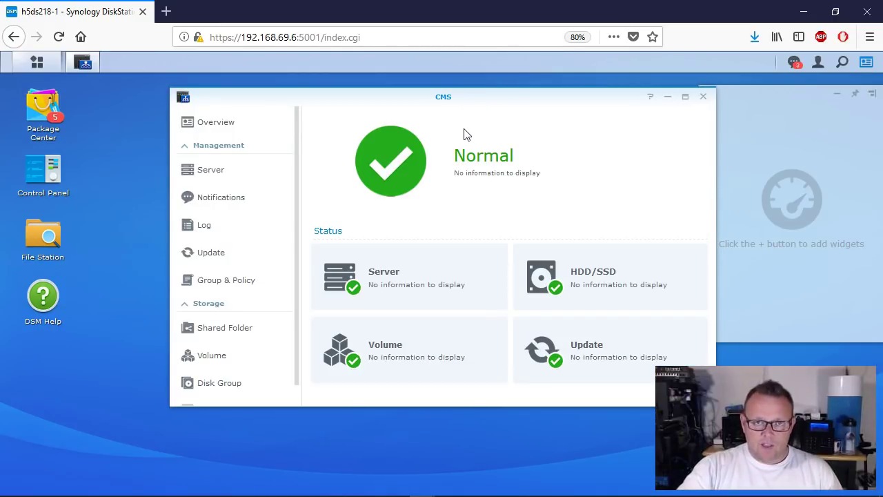
{"action": "left_click", "coordinate": [231, 122]}
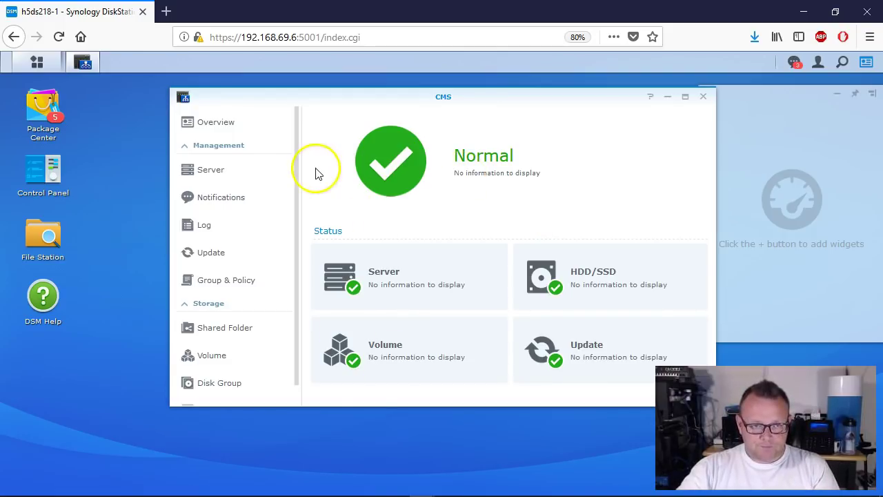
{"action": "left_click", "coordinate": [212, 147]}
Step: Browse the CMS Server, Notifications and Log pages
{"action": "left_click", "coordinate": [212, 163]}
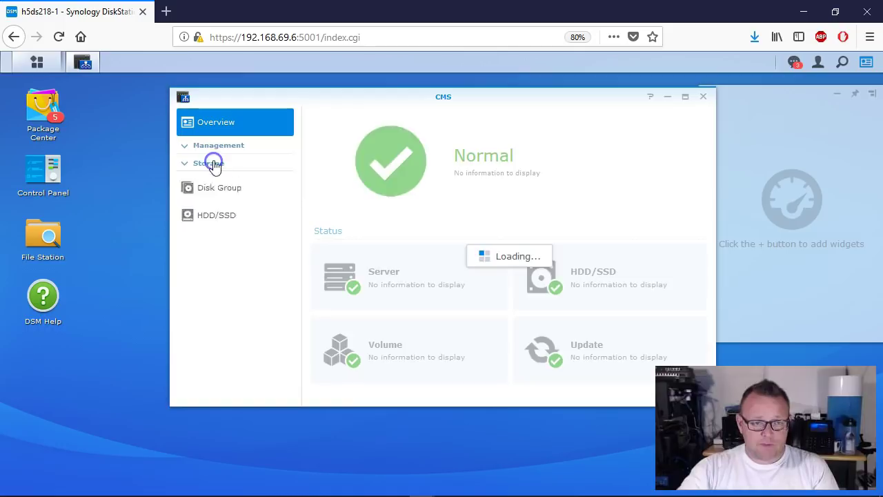
{"action": "left_click", "coordinate": [218, 146]}
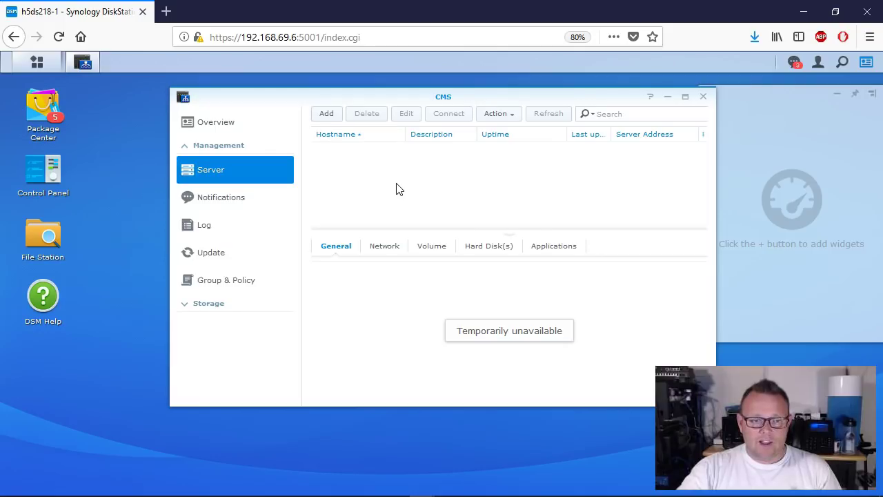
{"action": "left_click", "coordinate": [217, 197]}
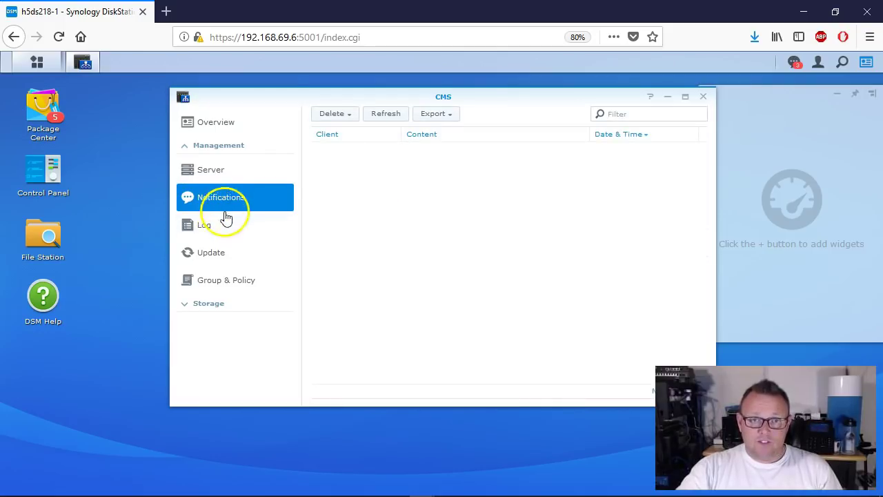
{"action": "left_click", "coordinate": [214, 225]}
Step: Check the DSM Update and Package Update tabs, then view Group & Policy
{"action": "left_click", "coordinate": [227, 252]}
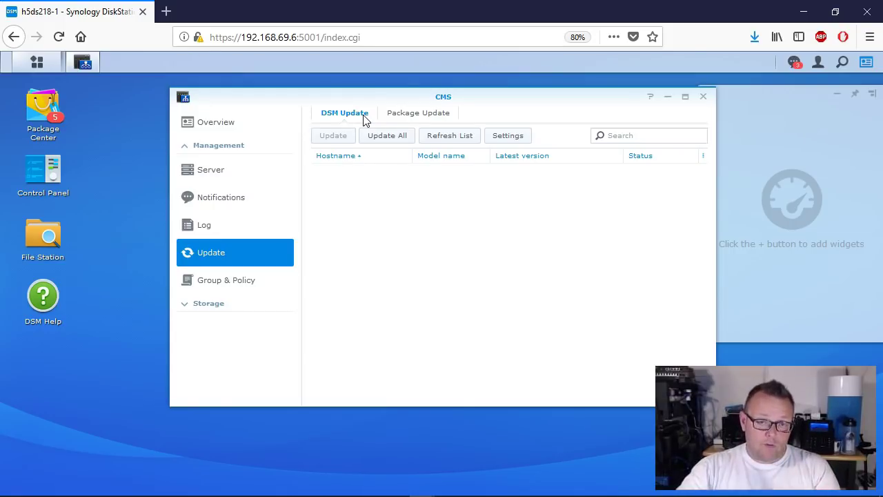
{"action": "left_click", "coordinate": [428, 114]}
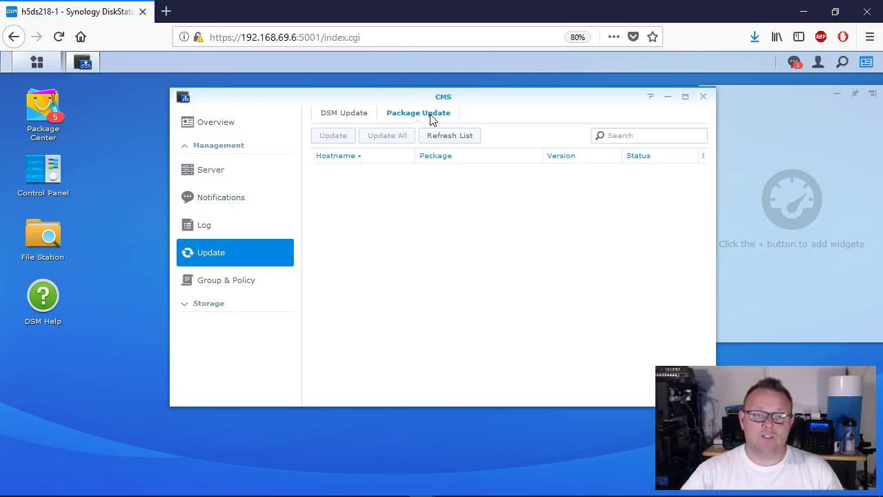
{"action": "left_click", "coordinate": [350, 116]}
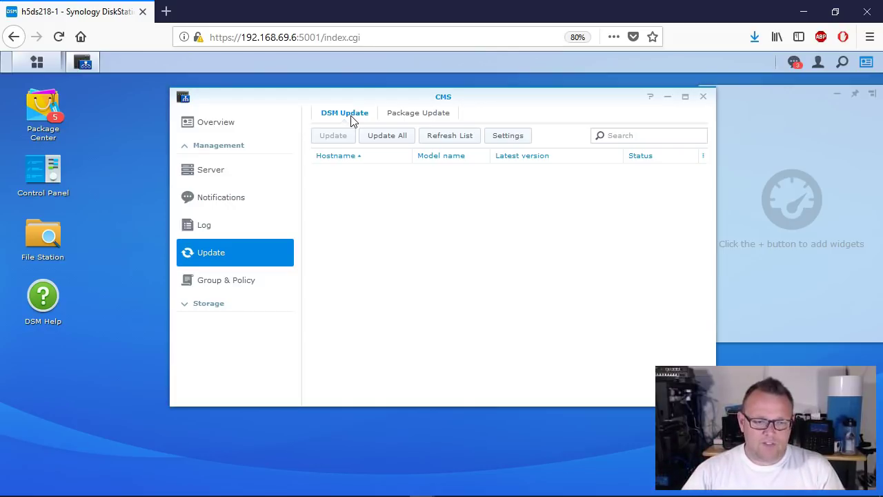
{"action": "left_click", "coordinate": [220, 280]}
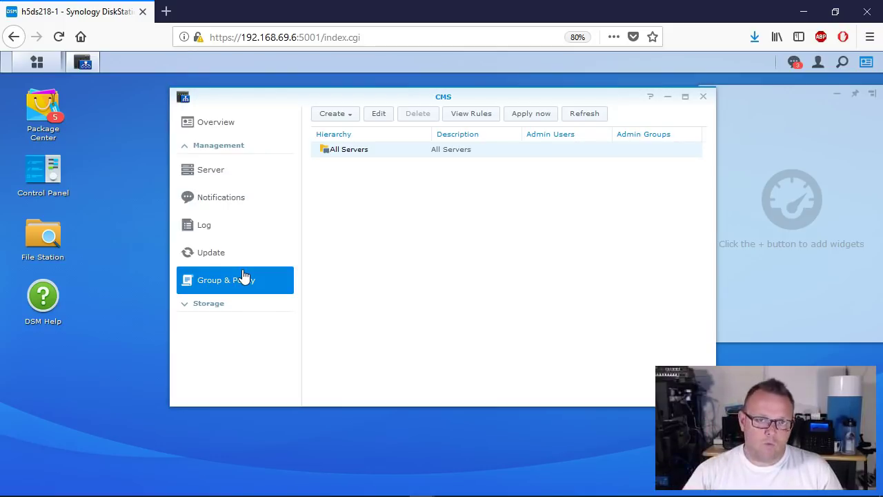
Step: Browse the empty Shared Folder, Volume, Disk Group and HDD/SSD storage views
{"action": "left_click", "coordinate": [213, 302]}
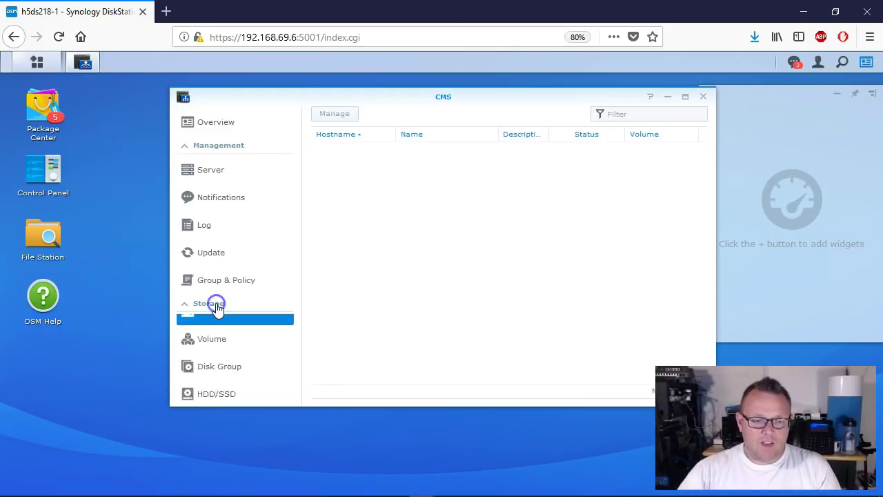
{"action": "scroll", "coordinate": [241, 358], "scroll_direction": "down", "scroll_amount": 1}
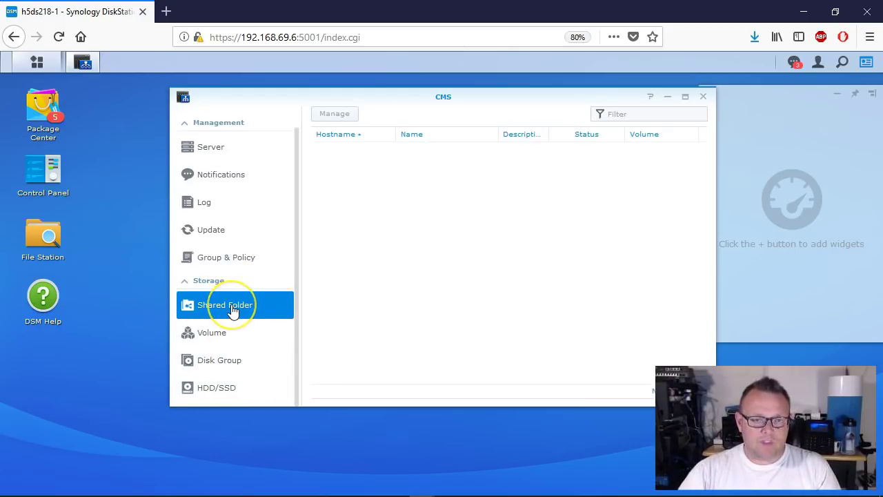
{"action": "left_click", "coordinate": [232, 340]}
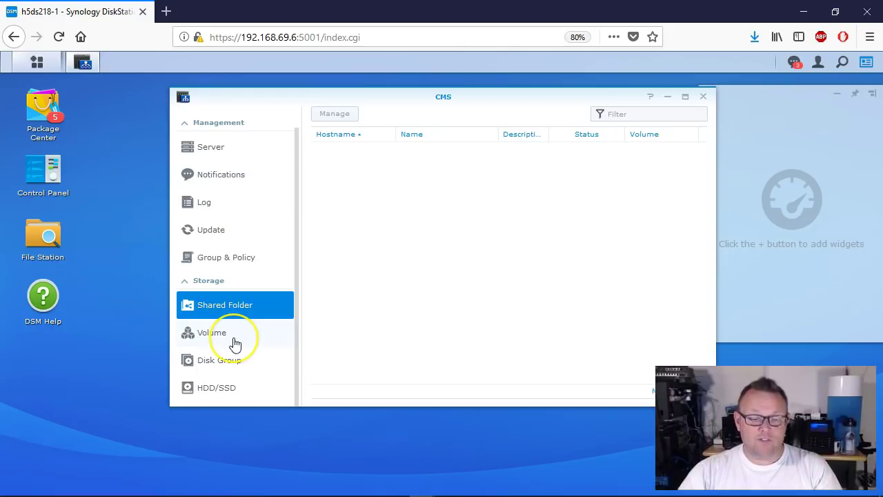
{"action": "left_click", "coordinate": [233, 343]}
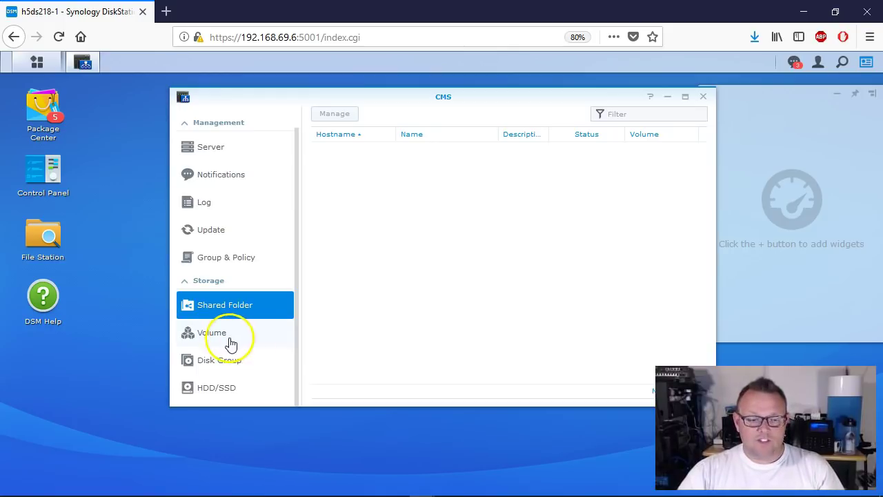
{"action": "left_click", "coordinate": [233, 364]}
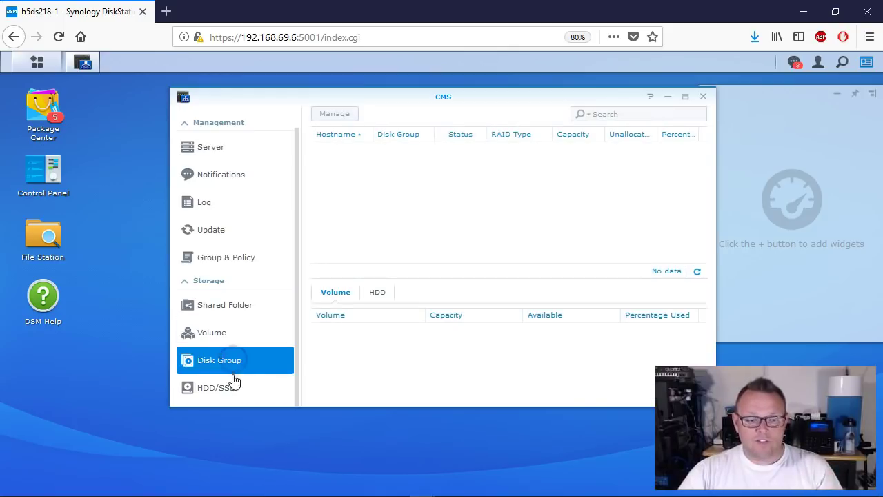
{"action": "left_click", "coordinate": [232, 387]}
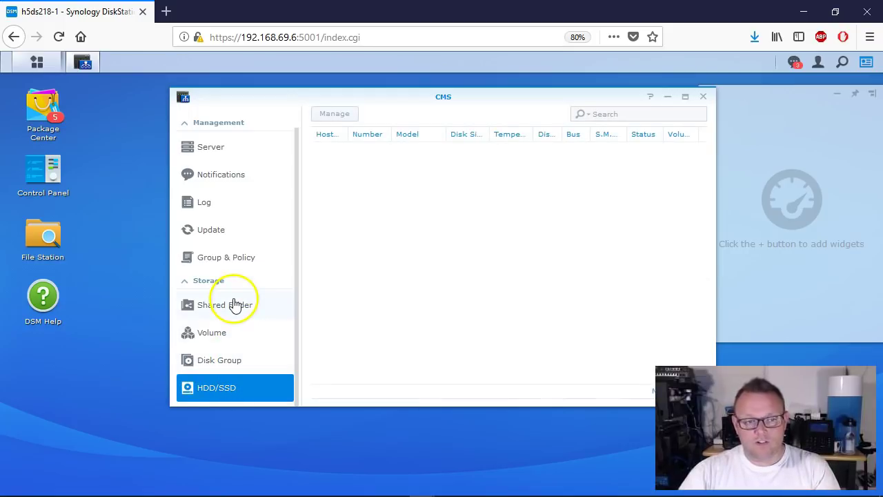
Step: Go to the empty Server list and start the Add Server Wizard
{"action": "scroll", "coordinate": [232, 304], "scroll_direction": "up", "scroll_amount": 1}
{"action": "left_click", "coordinate": [212, 169]}
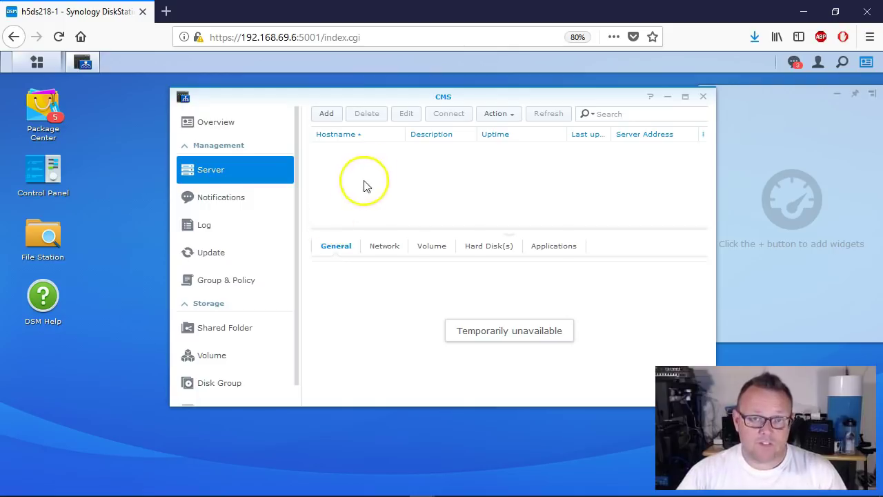
{"action": "left_click", "coordinate": [331, 114]}
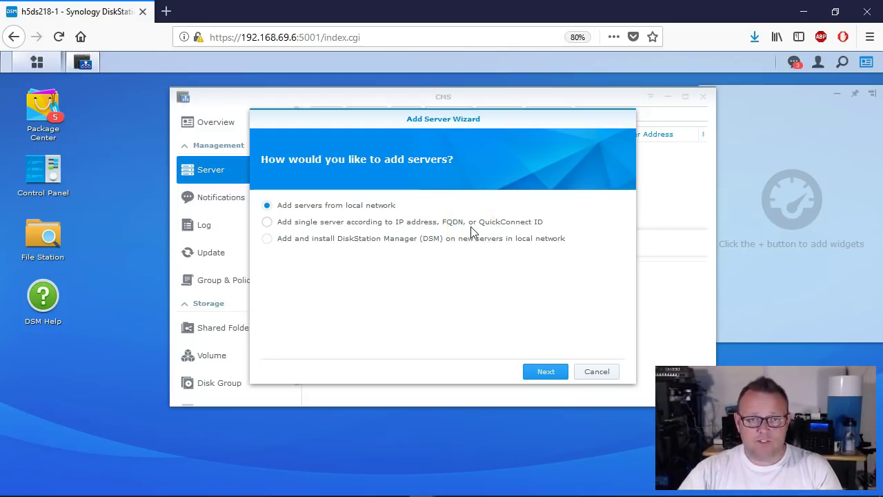
Step: Choose adding a single server by IP, entering host 192.168.69.6 over HTTPS port 5001
{"action": "left_click", "coordinate": [322, 222]}
{"action": "left_click", "coordinate": [549, 372]}
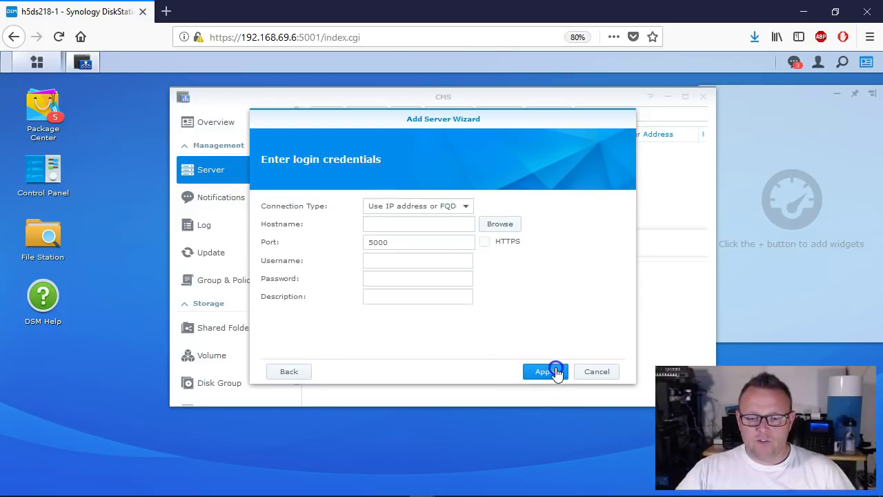
{"action": "left_click", "coordinate": [436, 220]}
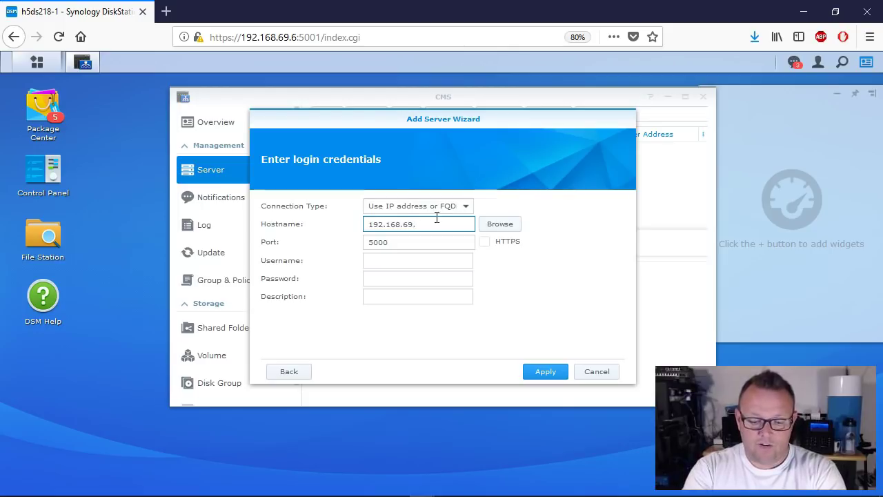
{"action": "left_click", "coordinate": [485, 240]}
{"action": "left_click", "coordinate": [417, 245]}
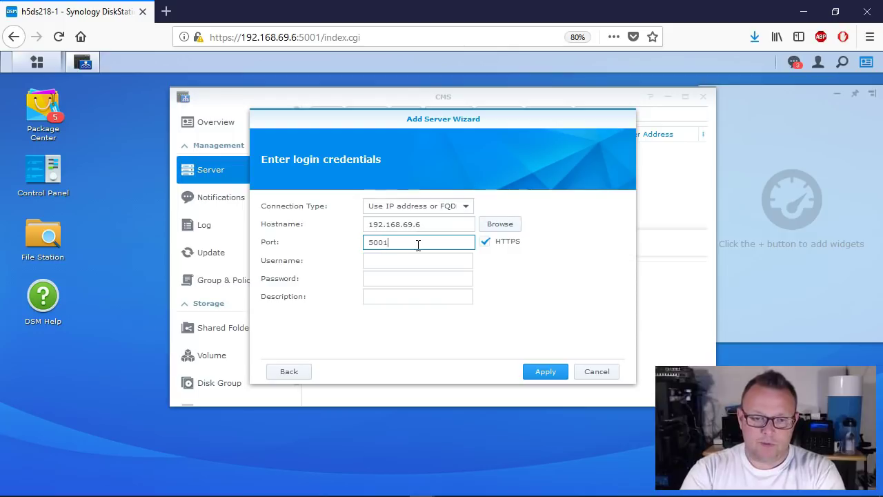
Step: Enter the server's admin username and password, describe it as H5, and apply
{"action": "type", "text": "whowe"}
{"action": "key", "text": "Tab"}
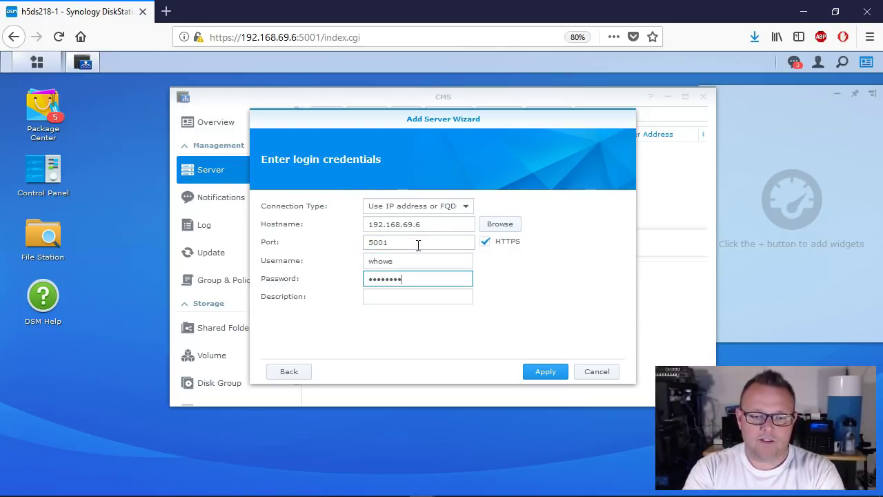
{"action": "type", "text": "*"}
{"action": "key", "text": "Tab"}
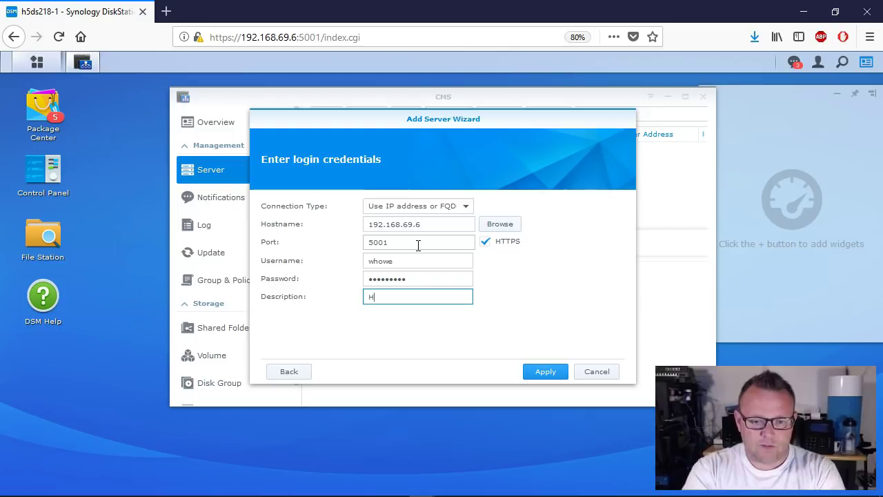
{"action": "left_click", "coordinate": [528, 358]}
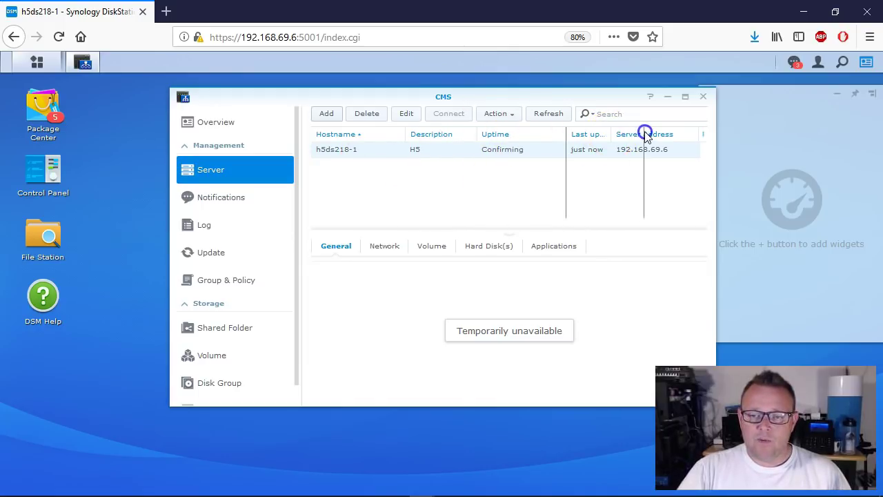
Step: Add Version, Model name and Serial number columns to the CMS server list
{"action": "left_click_drag", "start_coordinate": [644, 135], "coordinate": [643, 135]}
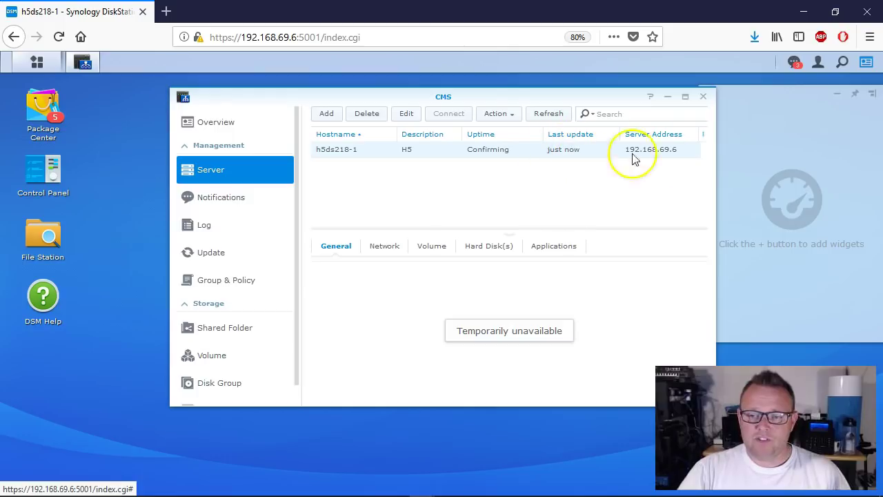
{"action": "left_click", "coordinate": [699, 133]}
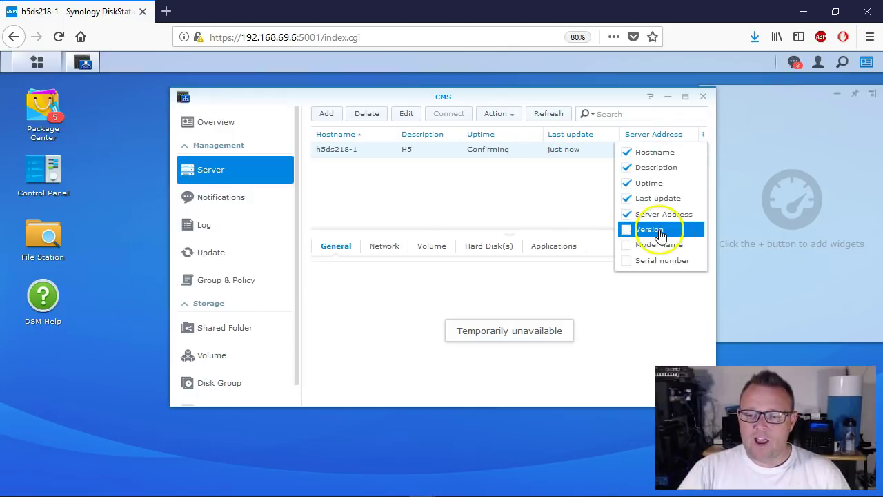
{"action": "left_click", "coordinate": [651, 229]}
{"action": "left_click", "coordinate": [665, 245]}
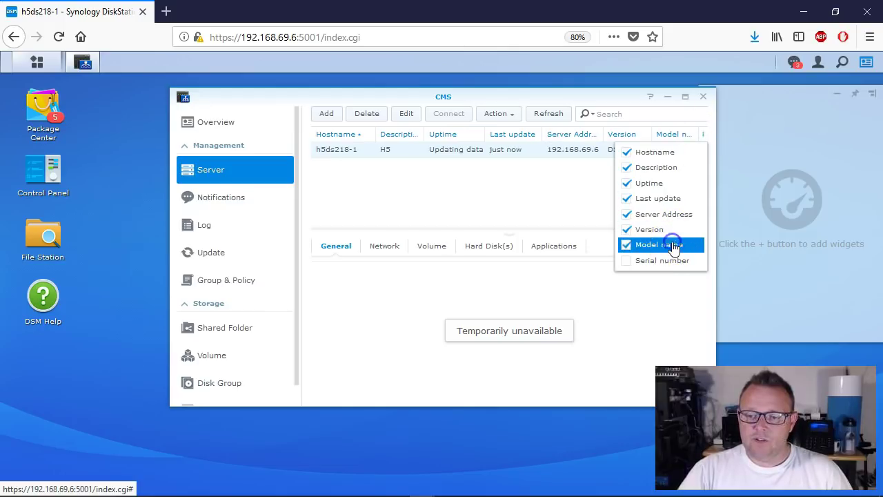
{"action": "left_click", "coordinate": [668, 260]}
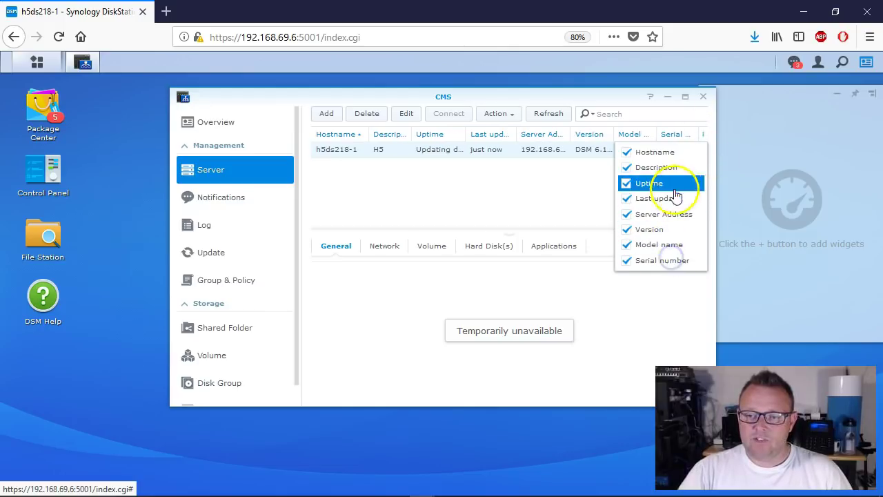
{"action": "left_click", "coordinate": [608, 228]}
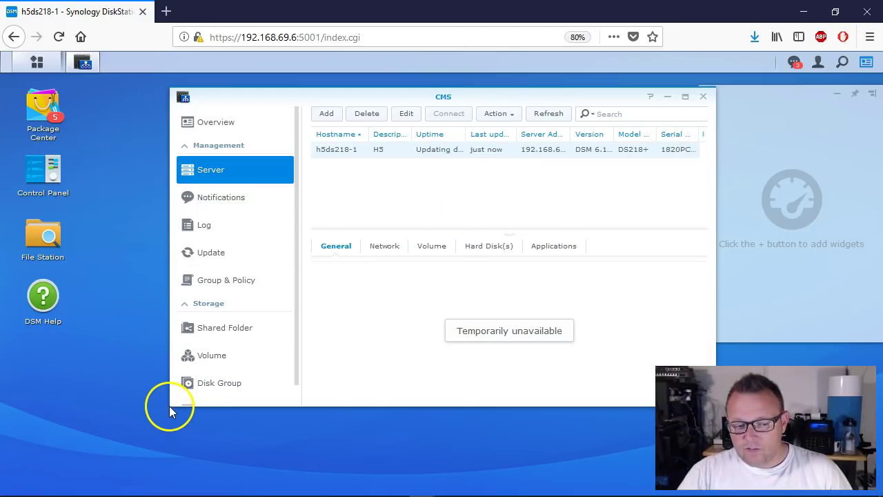
Step: Enlarge the CMS window on both sides and return to the Overview showing 1 server online
{"action": "left_click_drag", "start_coordinate": [170, 405], "coordinate": [83, 408]}
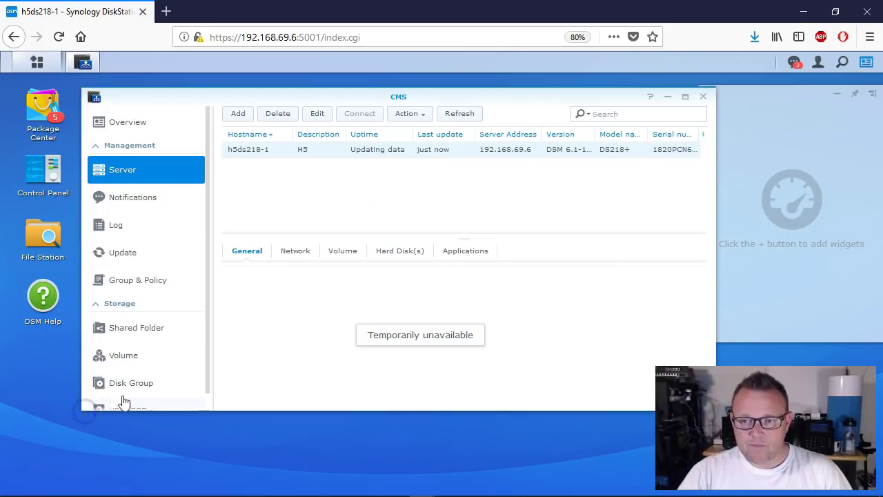
{"action": "left_click_drag", "start_coordinate": [713, 197], "coordinate": [807, 198]}
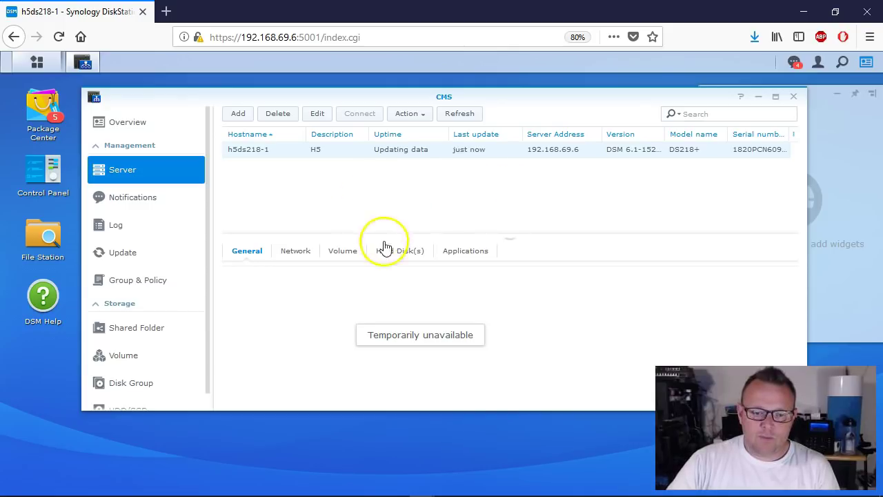
{"action": "left_click", "coordinate": [136, 124]}
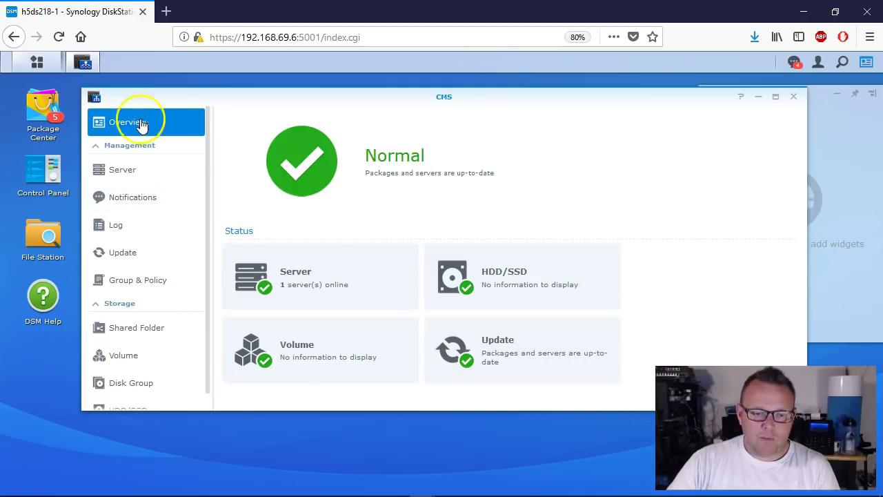
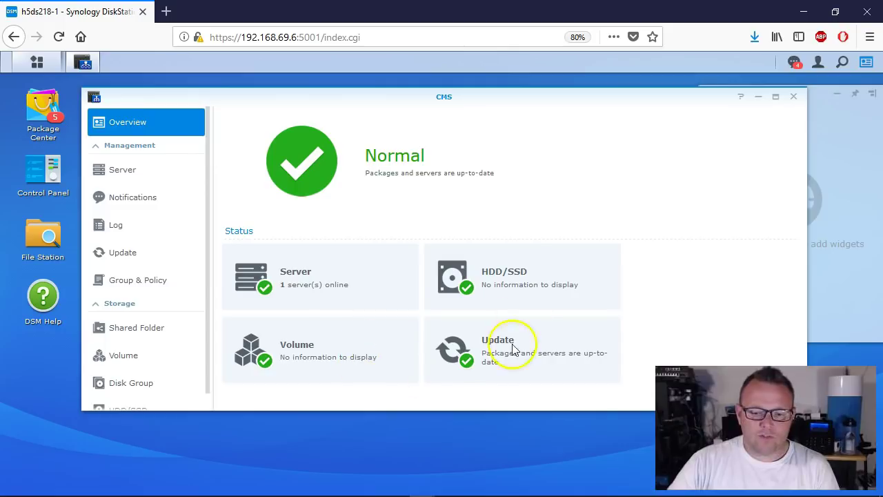
Step: Check the managed server list showing h5ds218-1 and notifications, then begin adding a server
{"action": "left_click", "coordinate": [139, 179]}
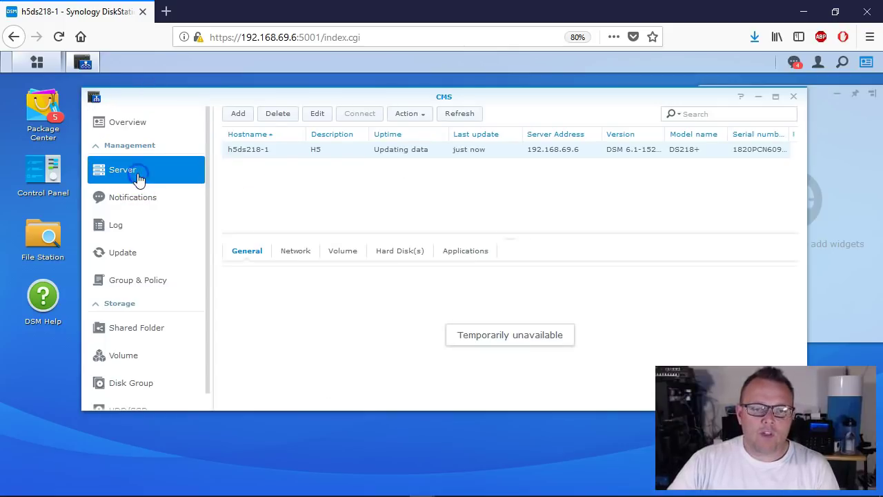
{"action": "left_click", "coordinate": [145, 200]}
{"action": "left_click", "coordinate": [144, 182]}
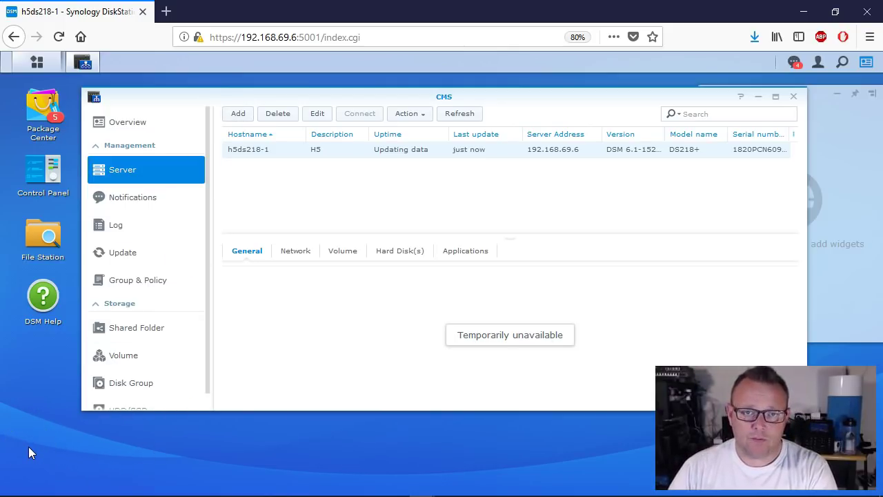
{"action": "left_click", "coordinate": [237, 115]}
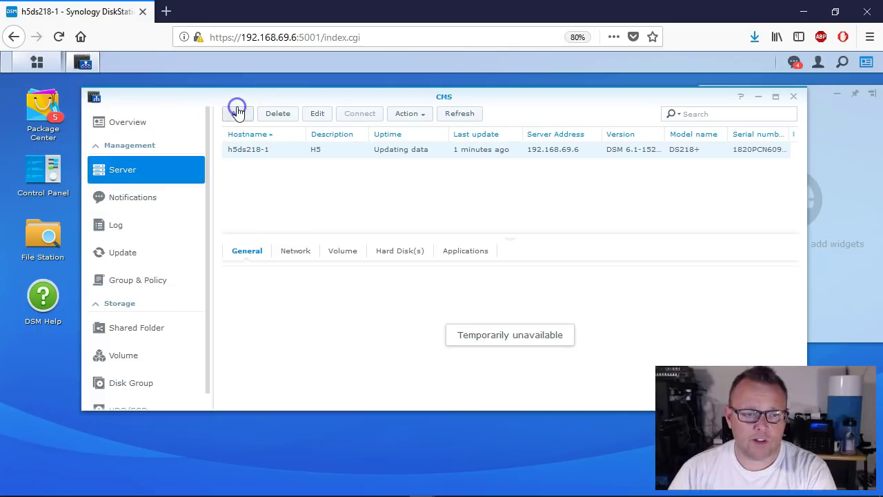
Step: Add tbare-syn001 at 192.168.42.25 by IP over HTTPS port 5001, with credentials and description
{"action": "left_click", "coordinate": [293, 223]}
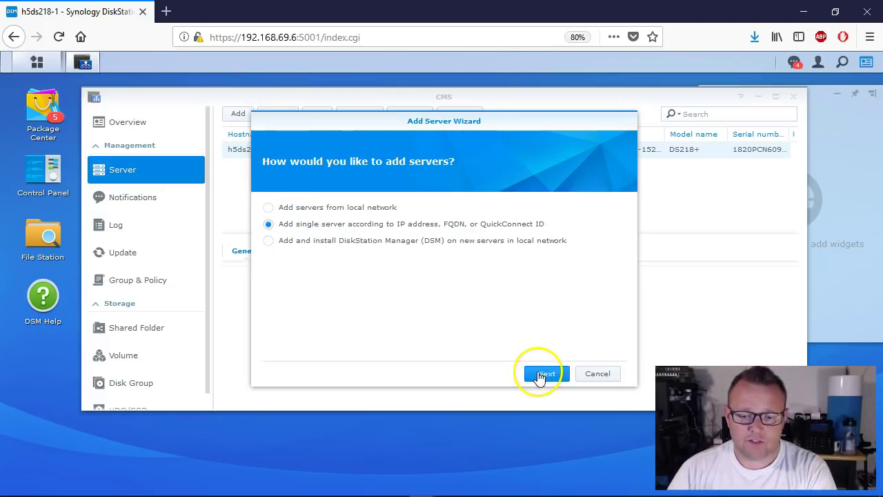
{"action": "left_click", "coordinate": [541, 374]}
{"action": "left_click", "coordinate": [414, 228]}
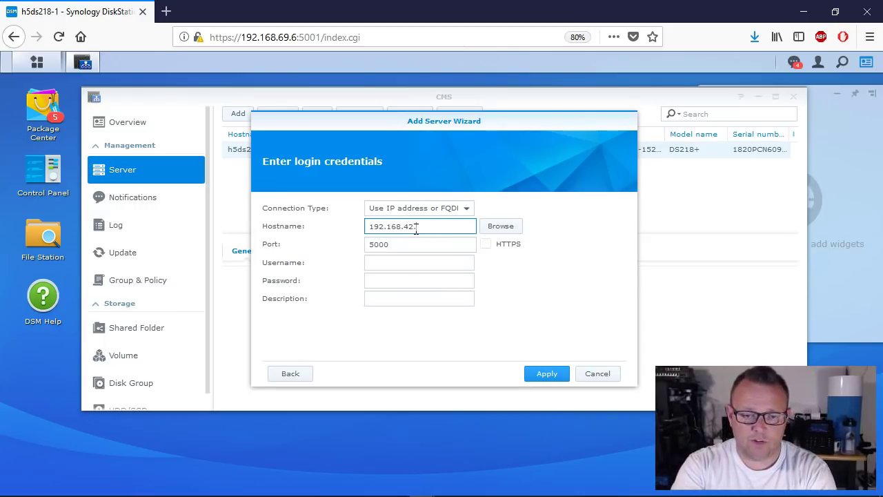
{"action": "left_click", "coordinate": [487, 244]}
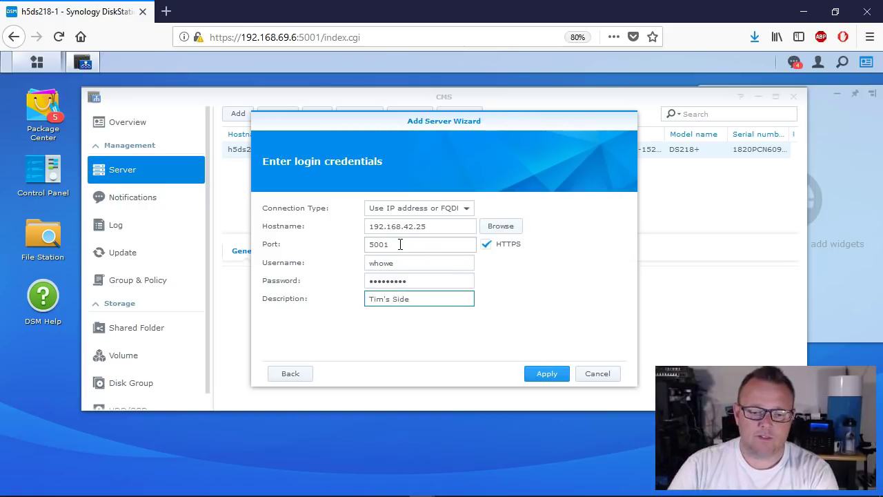
{"action": "left_click", "coordinate": [555, 372]}
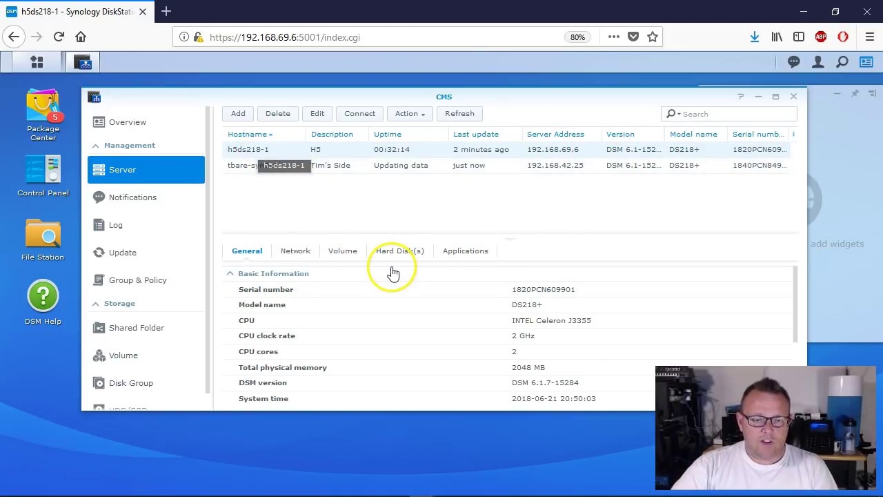
Step: Review h5ds218-1's network, volume, hard disk and installed application details
{"action": "scroll", "coordinate": [392, 274], "scroll_direction": "down", "scroll_amount": 4}
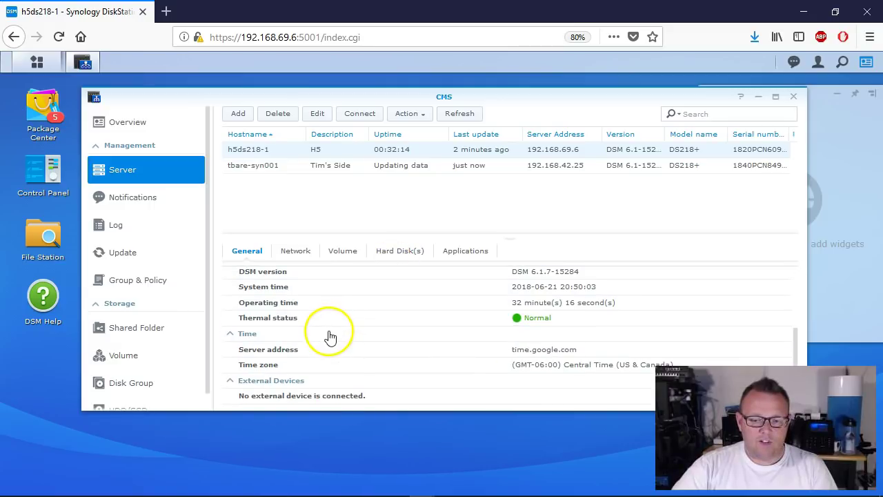
{"action": "scroll", "coordinate": [329, 336], "scroll_direction": "up", "scroll_amount": 4}
{"action": "left_click", "coordinate": [295, 250]}
{"action": "left_click", "coordinate": [343, 251]}
{"action": "left_click", "coordinate": [390, 253]}
{"action": "left_click", "coordinate": [455, 252]}
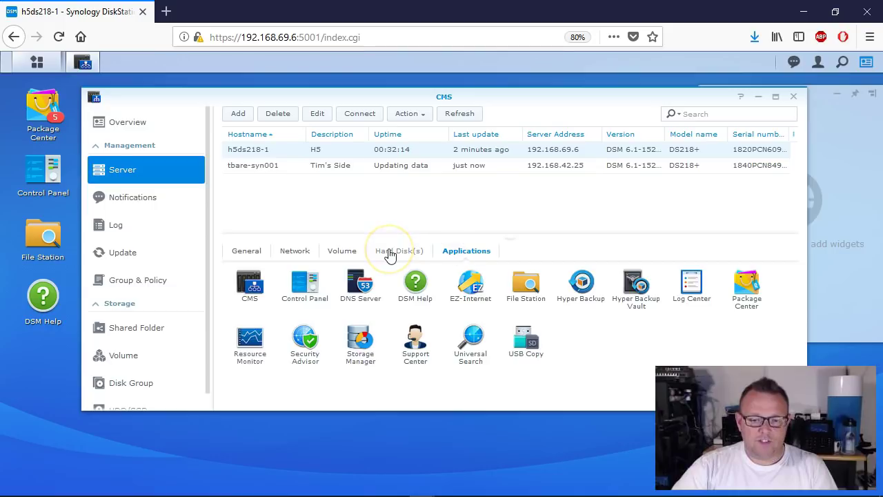
{"action": "left_click", "coordinate": [389, 253]}
Step: Compare installed applications on tbare-syn001 and h5ds218-1, then shift the window right and view Notifications
{"action": "left_click", "coordinate": [269, 165]}
{"action": "left_click", "coordinate": [457, 252]}
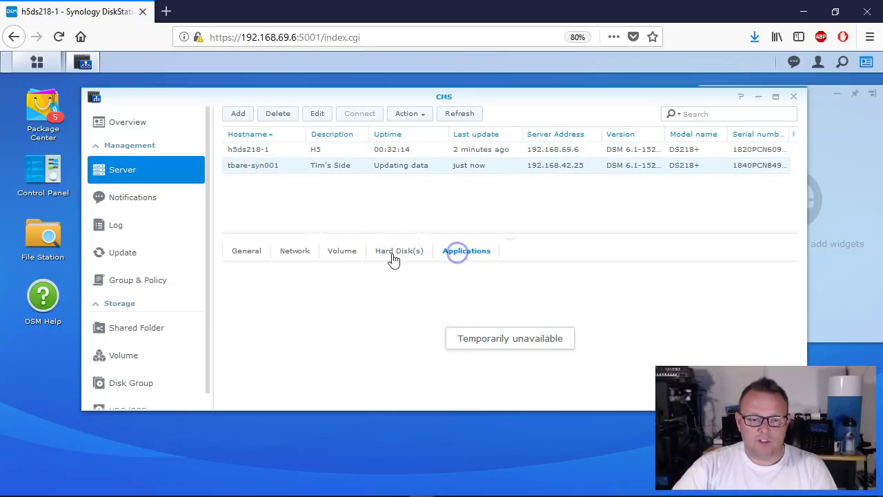
{"action": "left_click", "coordinate": [242, 251]}
{"action": "left_click", "coordinate": [273, 154]}
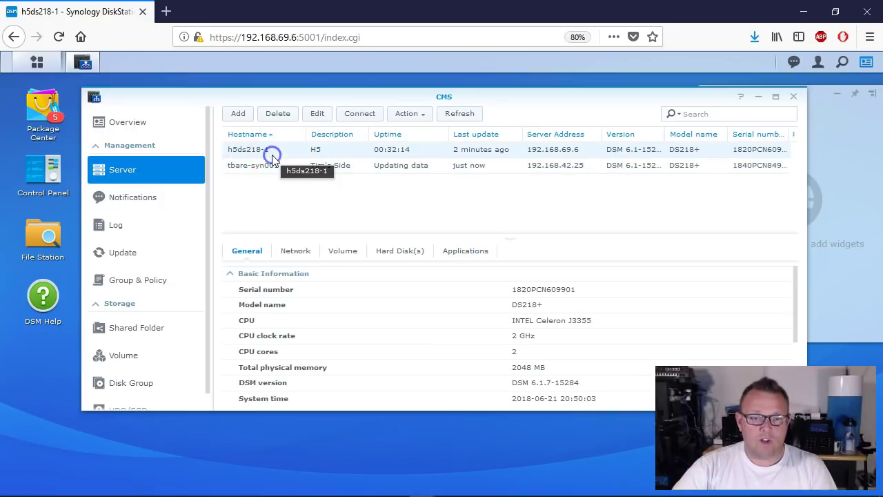
{"action": "left_click", "coordinate": [457, 251]}
{"action": "left_click", "coordinate": [254, 252]}
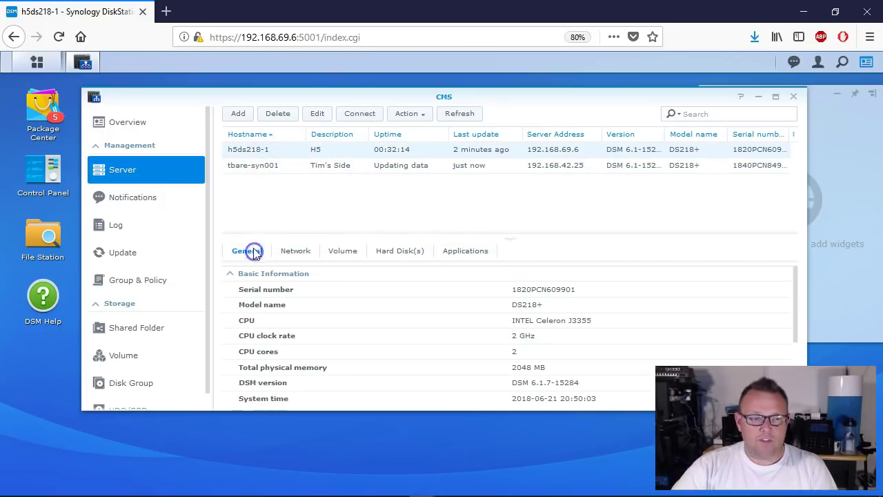
{"action": "left_click_drag", "start_coordinate": [352, 96], "coordinate": [365, 94]}
{"action": "left_click", "coordinate": [160, 194]}
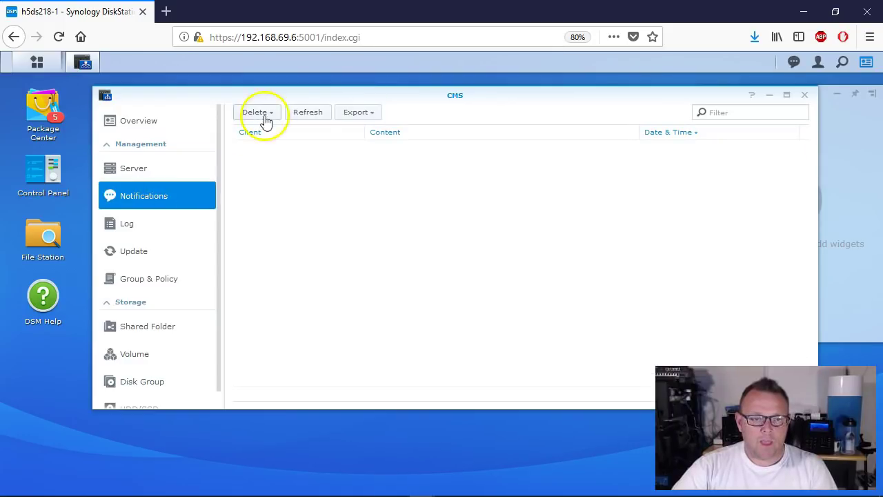
Step: Review the server join log, the five pending package updates including DNS Server, and DSM updates
{"action": "left_click", "coordinate": [135, 228]}
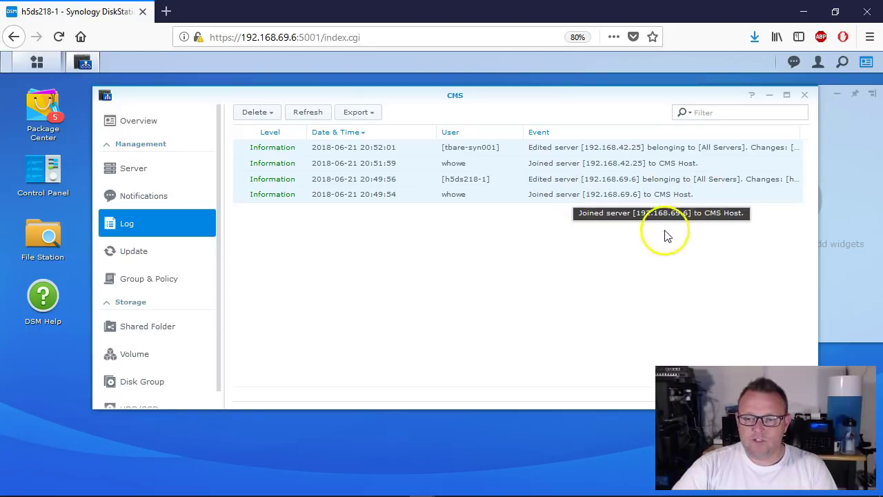
{"action": "left_click", "coordinate": [141, 254]}
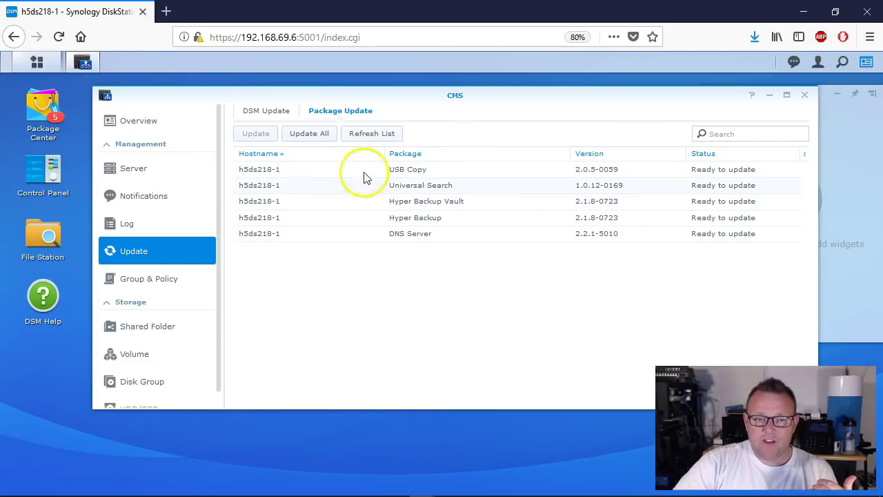
{"action": "left_click", "coordinate": [334, 158]}
{"action": "left_click", "coordinate": [321, 167]}
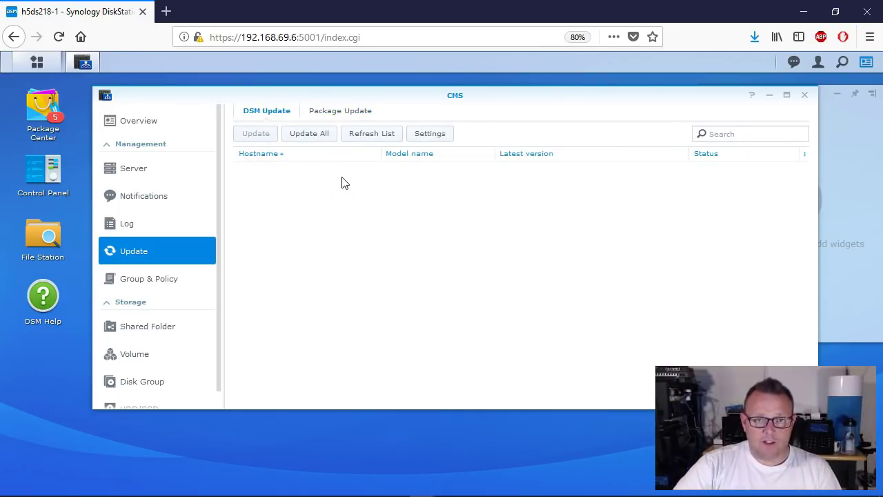
{"action": "left_click", "coordinate": [354, 112]}
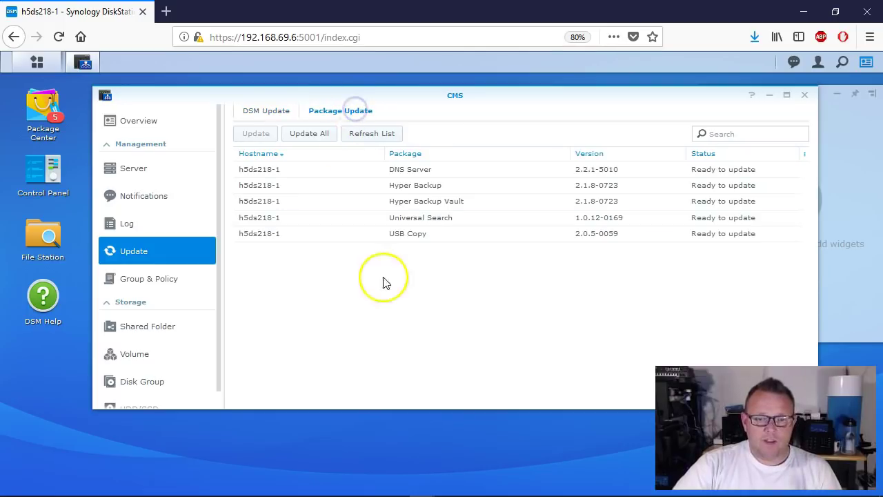
{"action": "left_click", "coordinate": [264, 111]}
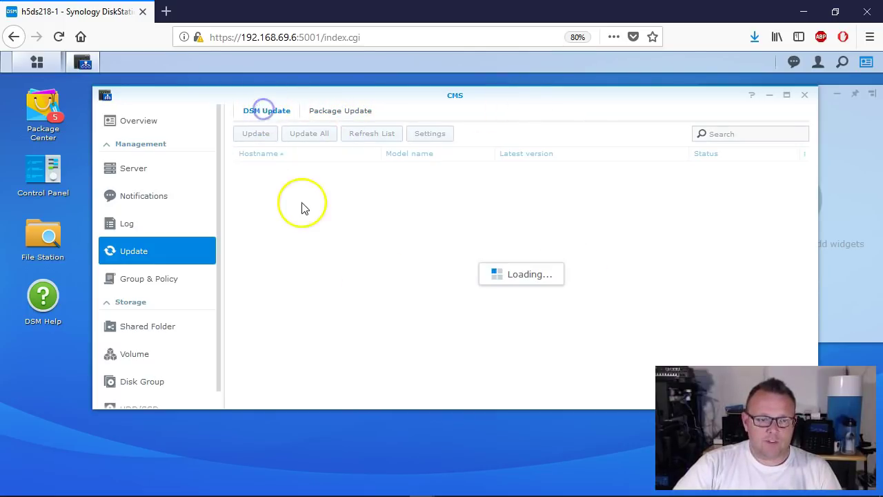
Step: Refresh tbare-syn001's server information, then go to Group & Policy
{"action": "left_click", "coordinate": [149, 228]}
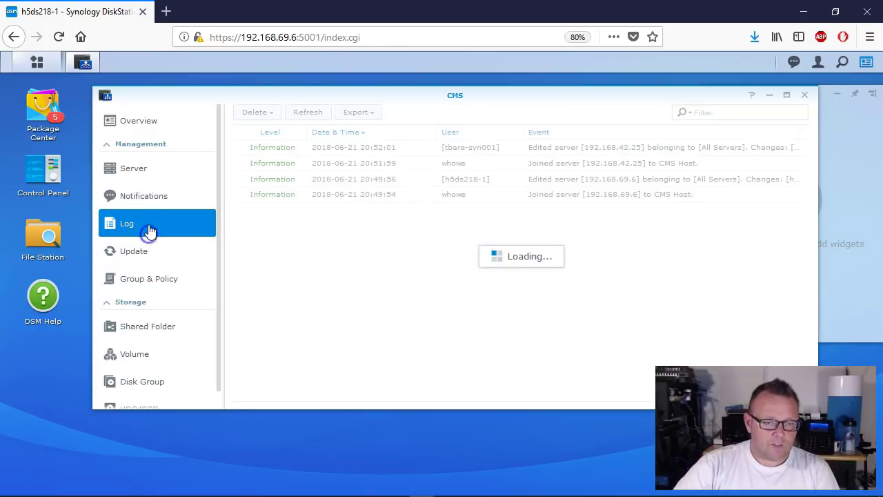
{"action": "left_click", "coordinate": [171, 194]}
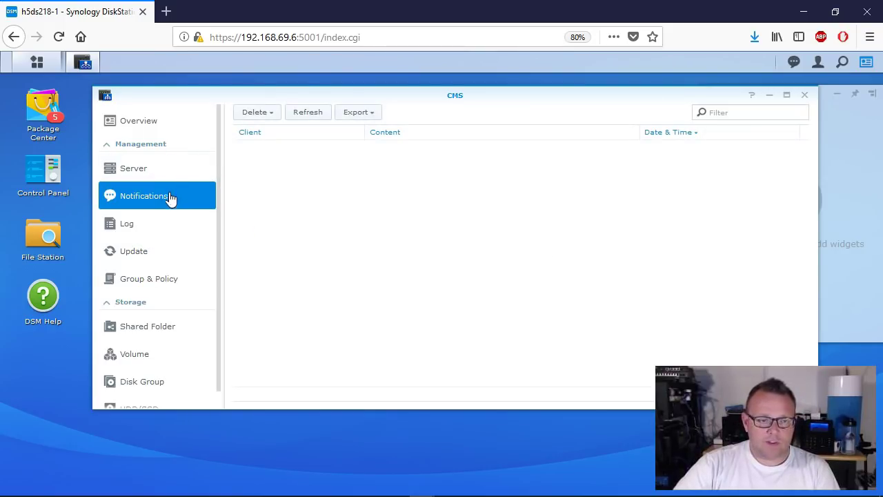
{"action": "left_click", "coordinate": [185, 178]}
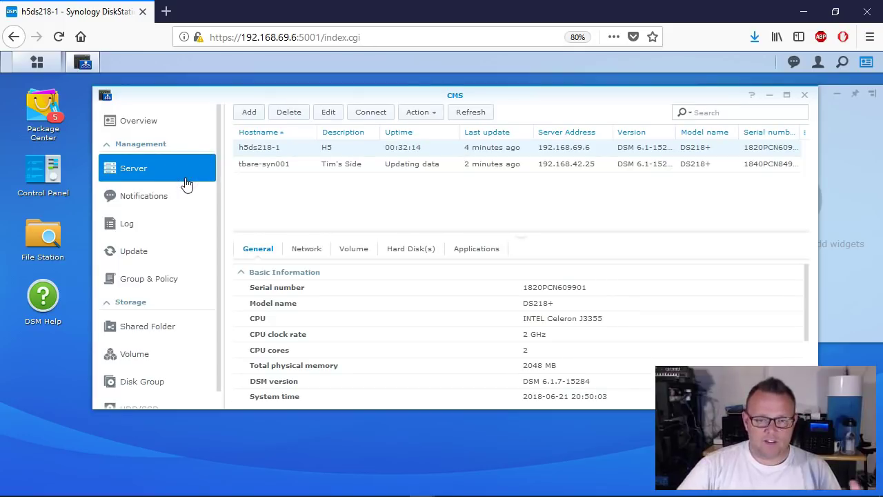
{"action": "left_click", "coordinate": [405, 169]}
{"action": "left_click", "coordinate": [469, 111]}
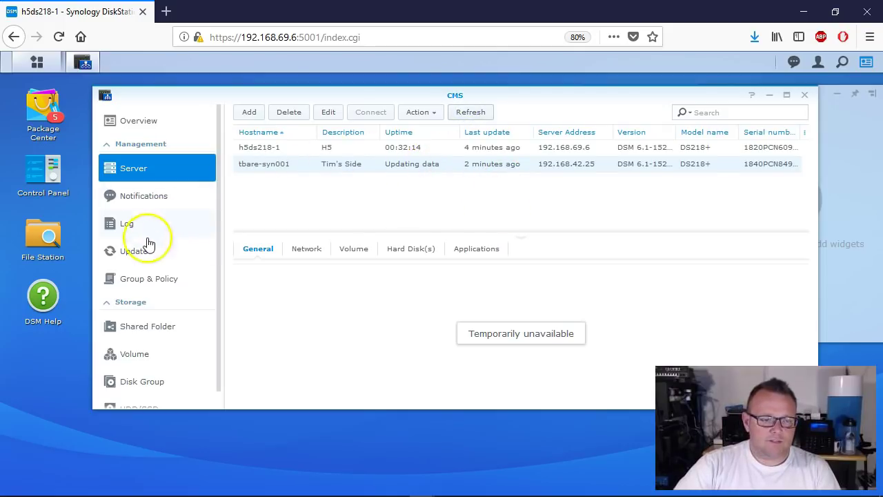
{"action": "left_click", "coordinate": [167, 278]}
{"action": "scroll", "coordinate": [176, 225], "scroll_direction": "down", "scroll_amount": 1}
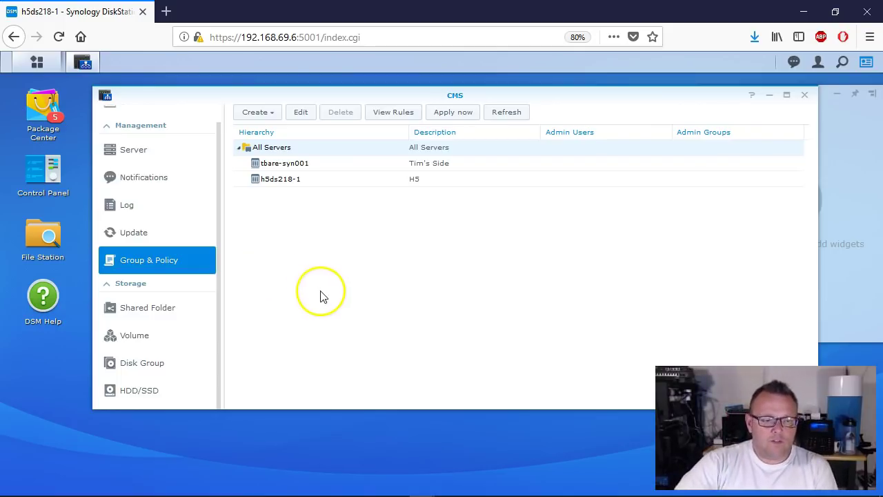
Step: Verify the All Servers group has no rules applied, then bring up the Create menu
{"action": "left_click", "coordinate": [332, 144]}
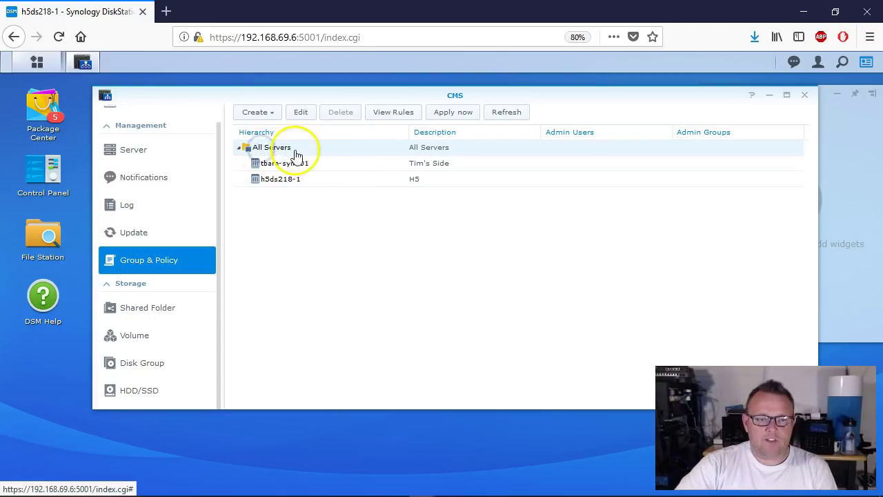
{"action": "left_click", "coordinate": [410, 113]}
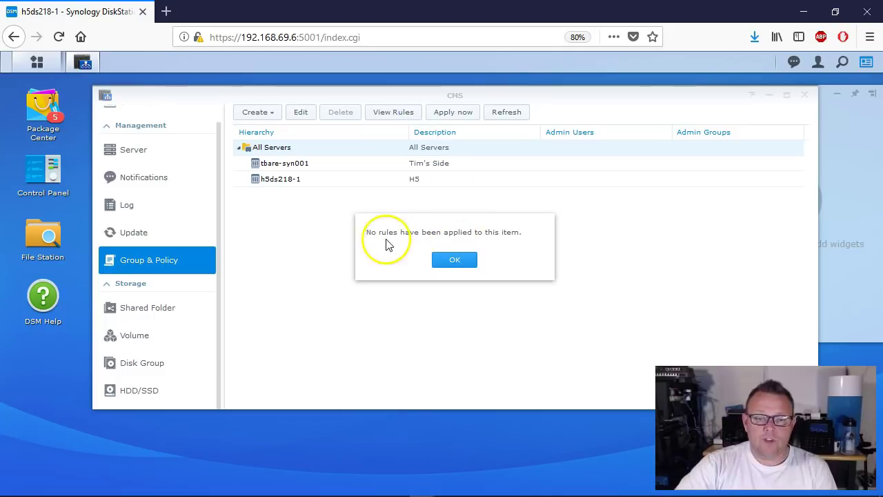
{"action": "left_click", "coordinate": [453, 262]}
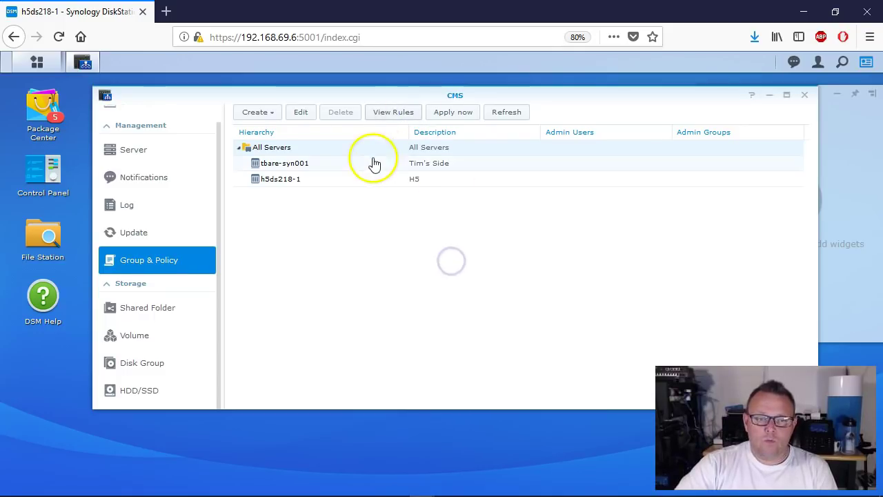
{"action": "left_click", "coordinate": [274, 116]}
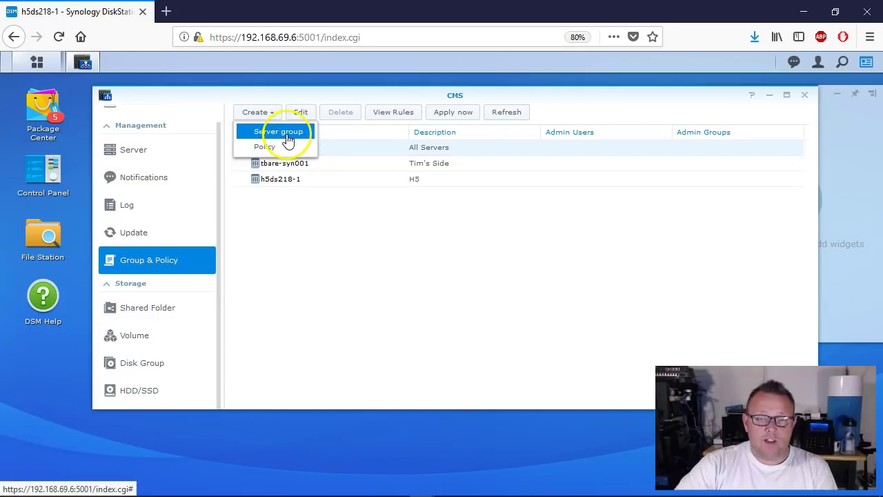
Step: Create a new policy named Test and move to its policy settings
{"action": "left_click", "coordinate": [275, 147]}
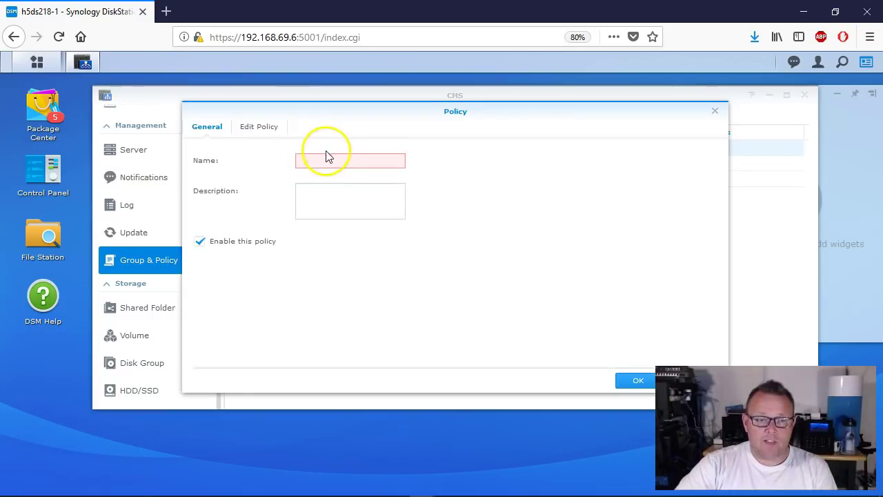
{"action": "left_click", "coordinate": [319, 158]}
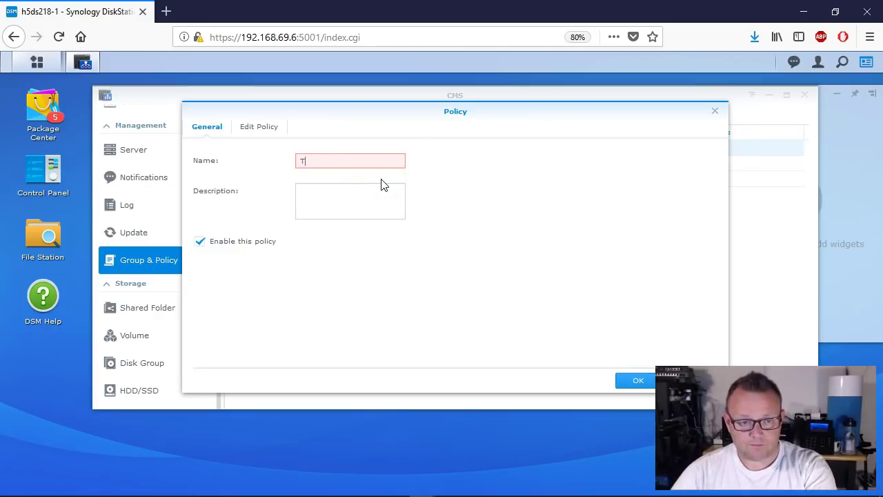
{"action": "left_click", "coordinate": [258, 127]}
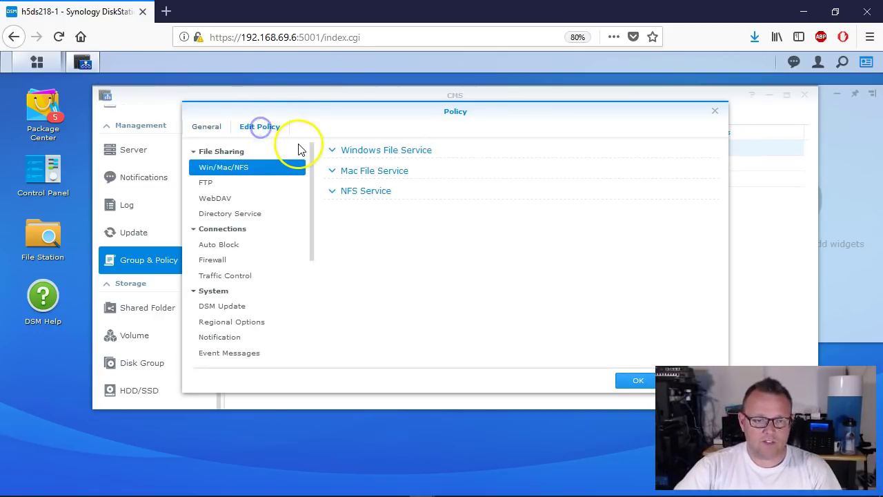
{"action": "scroll", "coordinate": [286, 207], "scroll_direction": "down", "scroll_amount": 1}
{"action": "scroll", "coordinate": [285, 208], "scroll_direction": "down", "scroll_amount": 3}
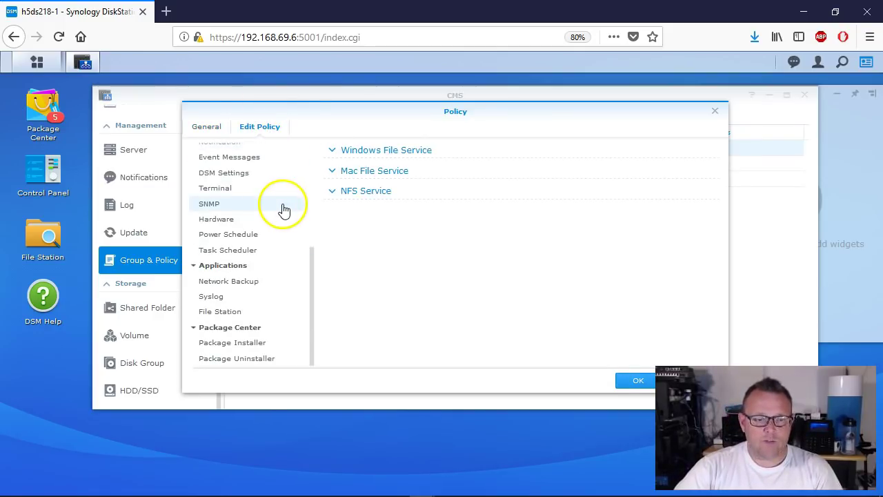
{"action": "scroll", "coordinate": [286, 211], "scroll_direction": "up", "scroll_amount": 4}
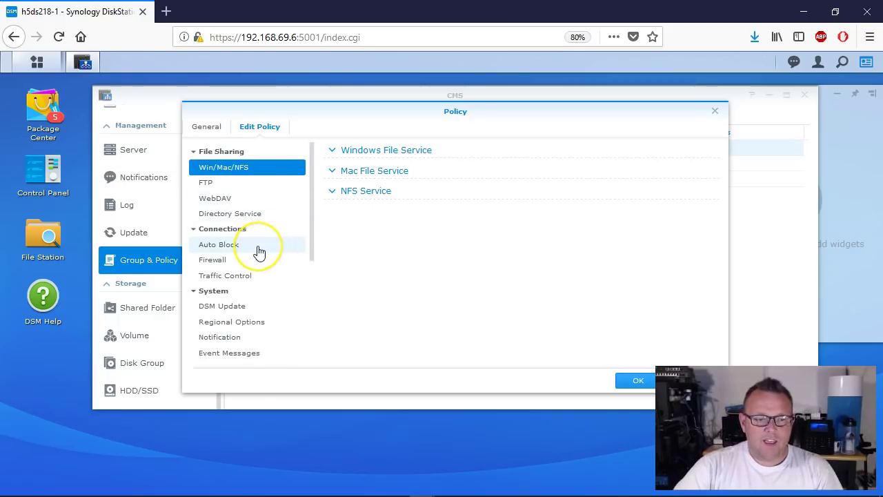
{"action": "scroll", "coordinate": [257, 252], "scroll_direction": "down", "scroll_amount": 1}
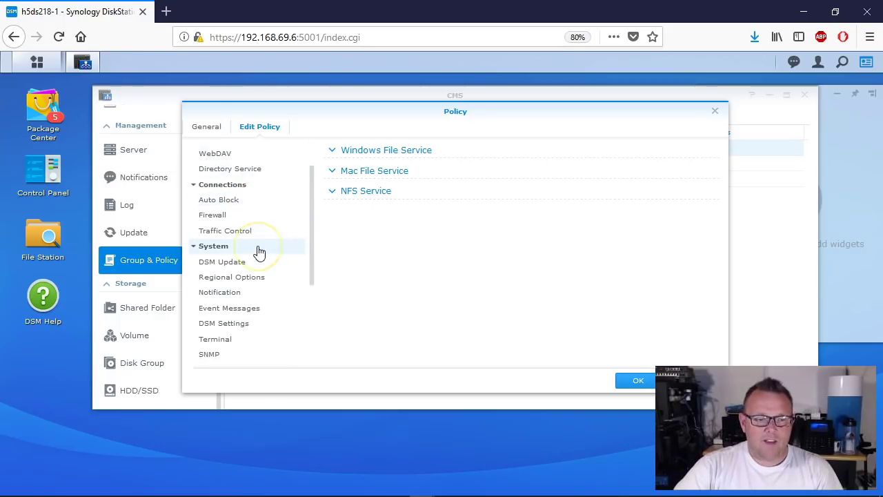
Step: Enable Auto Block after 5 login attempts in 5 minutes, unblocking after 1 day, and save
{"action": "left_click", "coordinate": [230, 200]}
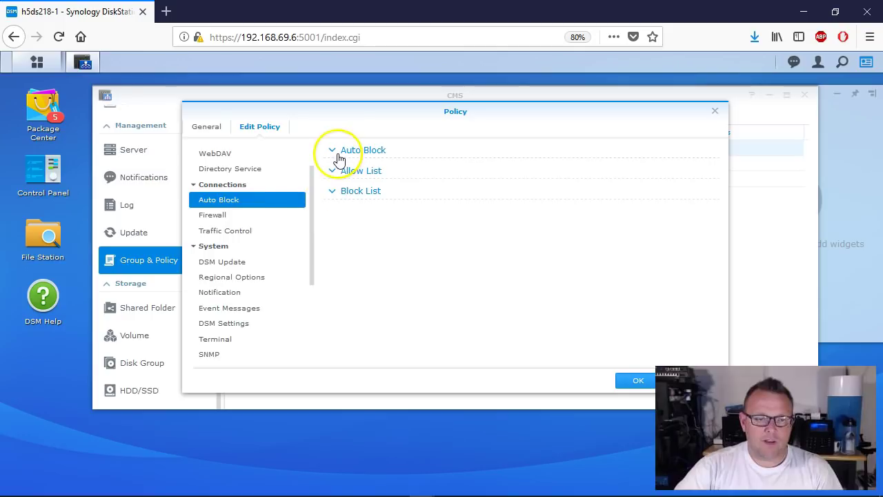
{"action": "left_click", "coordinate": [238, 214]}
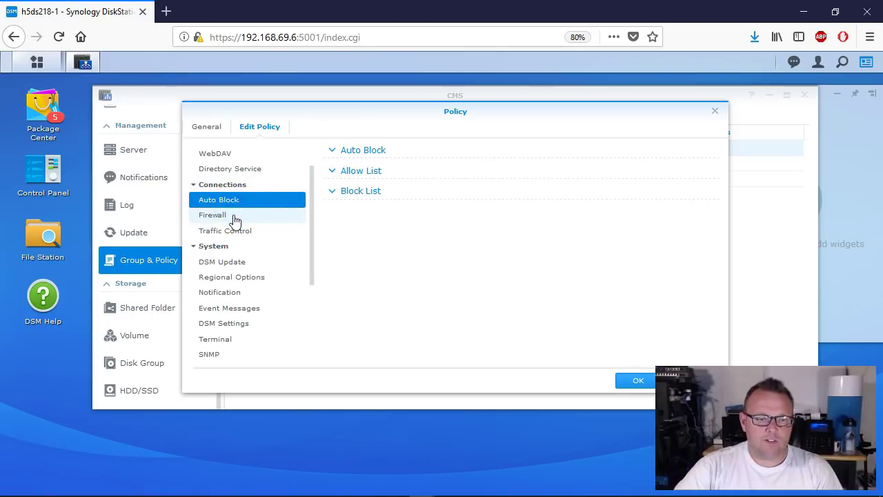
{"action": "left_click", "coordinate": [231, 199]}
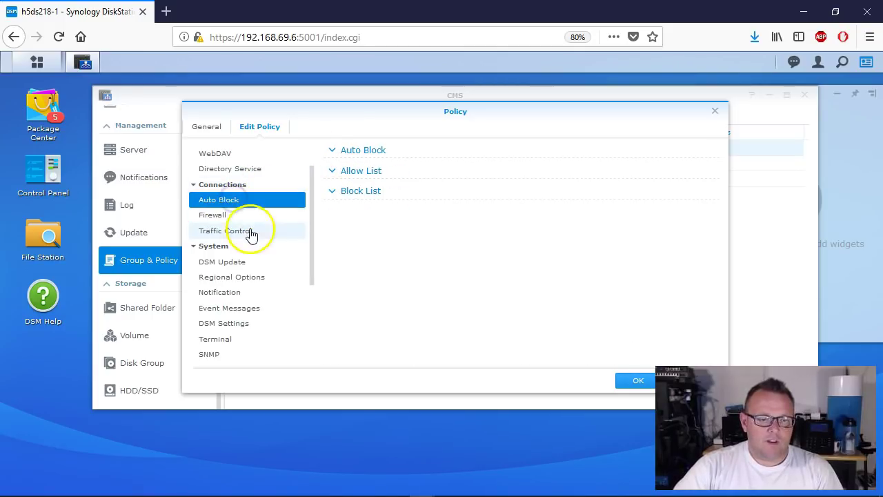
{"action": "left_click", "coordinate": [337, 150]}
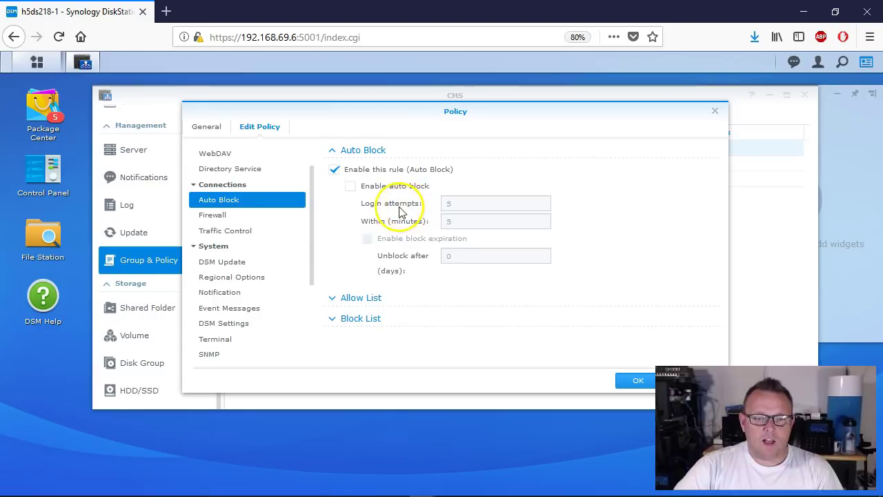
{"action": "left_click", "coordinate": [351, 186]}
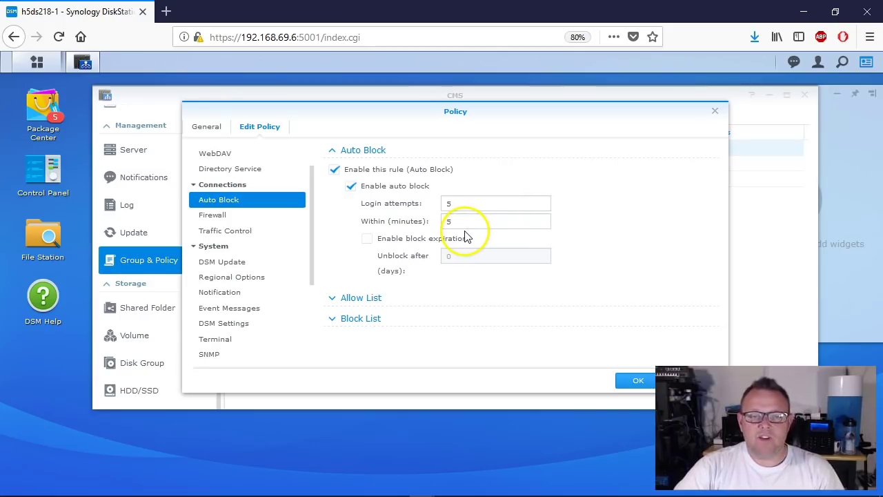
{"action": "left_click", "coordinate": [366, 239]}
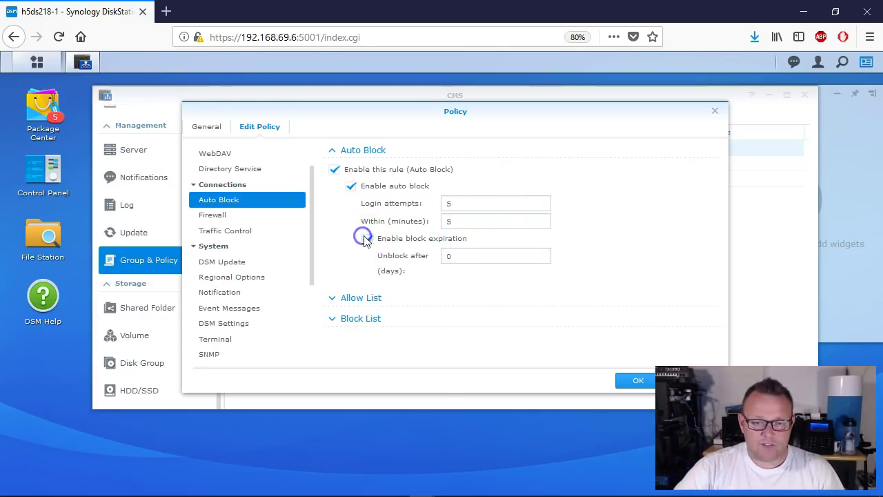
{"action": "left_click_drag", "start_coordinate": [467, 254], "coordinate": [416, 269]}
{"action": "left_click", "coordinate": [468, 292]}
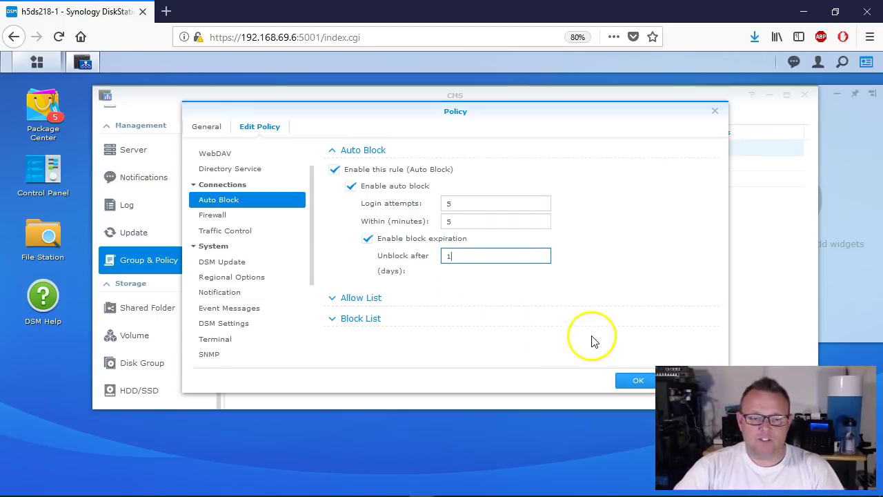
{"action": "left_click", "coordinate": [627, 380]}
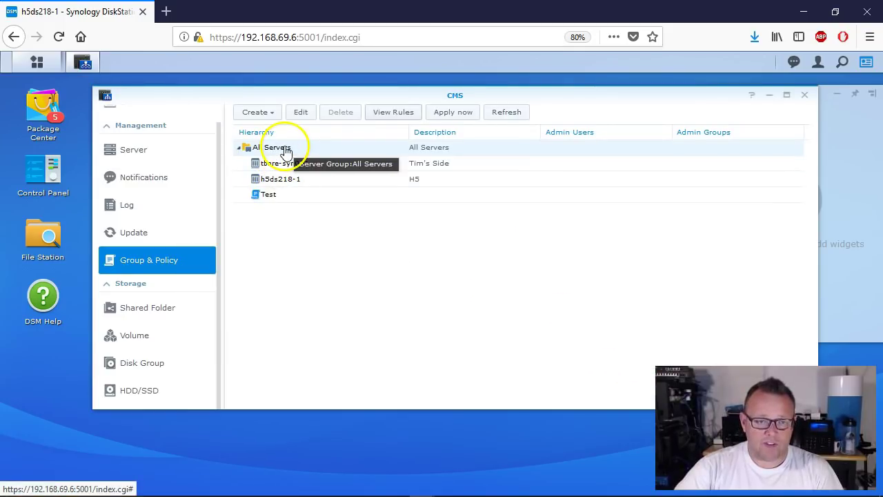
{"action": "left_click", "coordinate": [394, 114]}
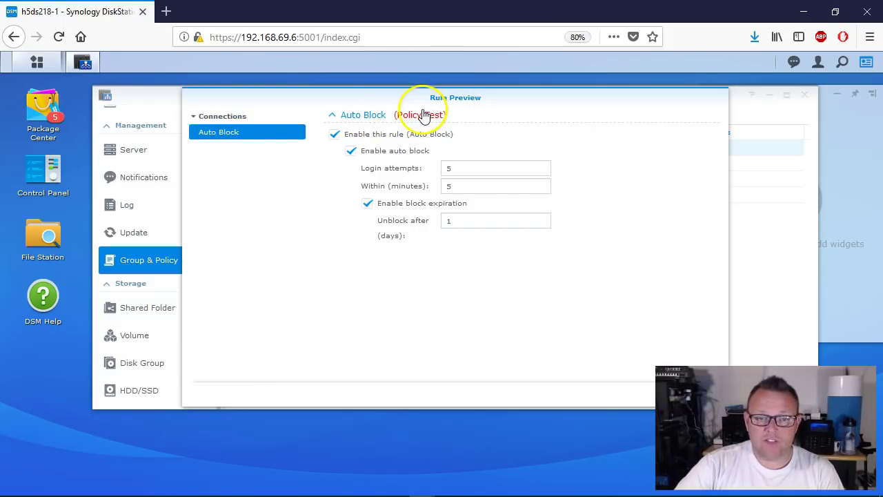
{"action": "left_click", "coordinate": [366, 204]}
{"action": "left_click", "coordinate": [336, 135]}
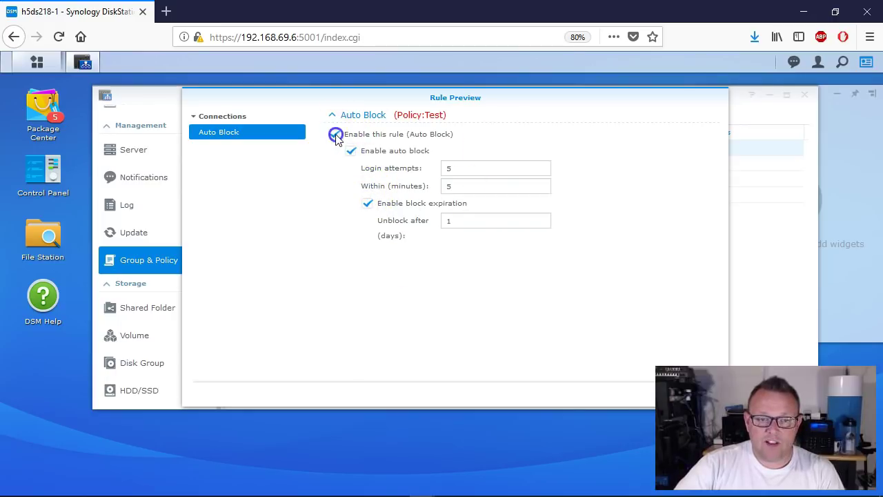
{"action": "left_click", "coordinate": [353, 155]}
{"action": "left_click", "coordinate": [368, 216]}
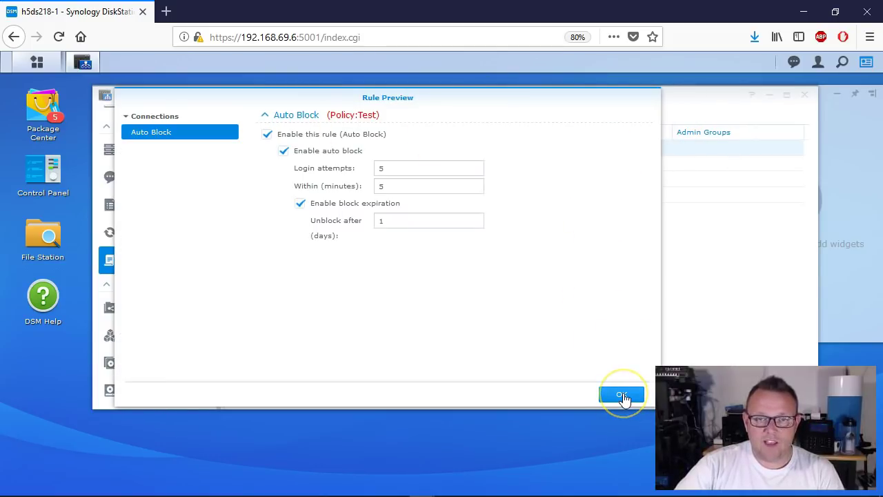
{"action": "left_click", "coordinate": [457, 210]}
{"action": "left_click", "coordinate": [622, 396]}
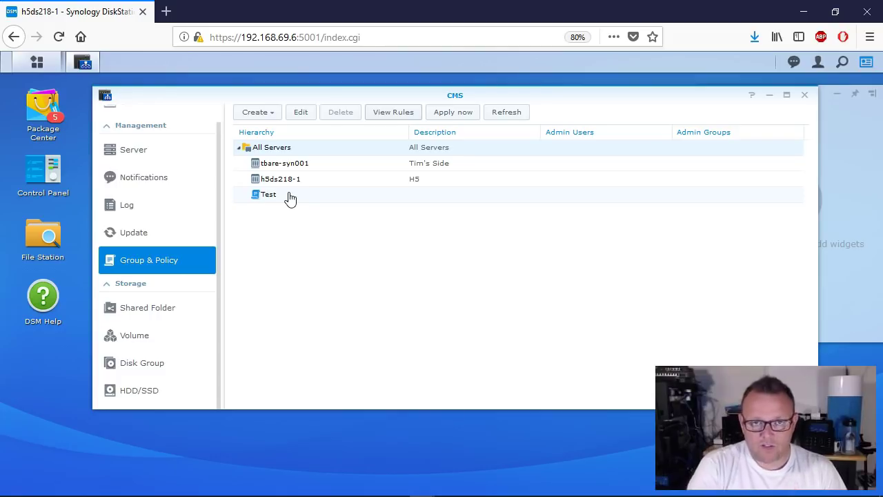
Step: Delete the Test policy, leaving All Servers with tbare-syn001 and h5ds218-1
{"action": "left_click", "coordinate": [289, 196]}
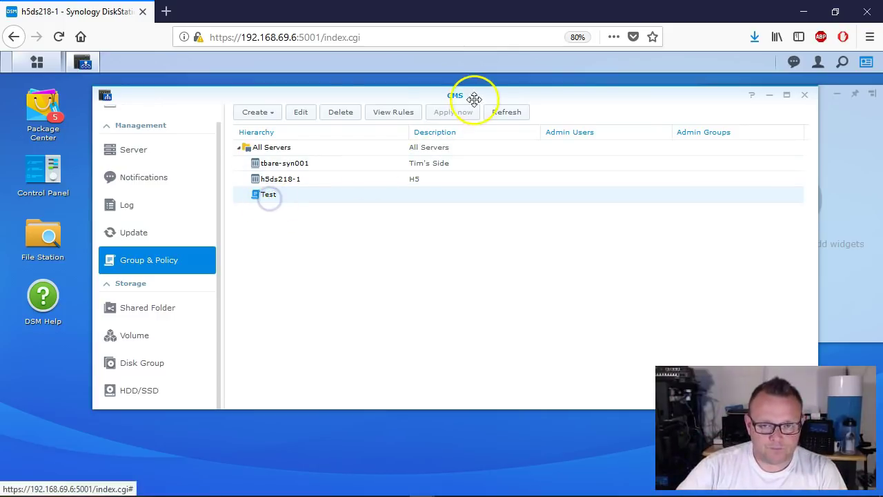
{"action": "left_click", "coordinate": [340, 113]}
{"action": "left_click", "coordinate": [469, 265]}
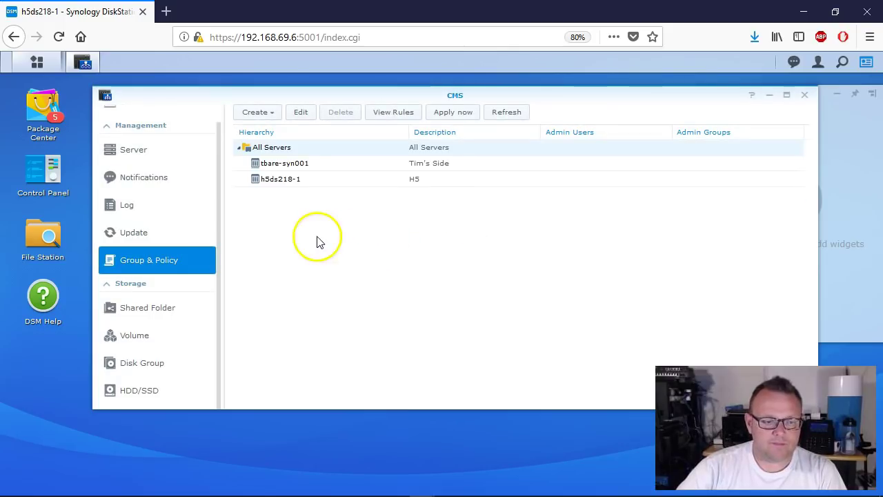
{"action": "scroll", "coordinate": [161, 214], "scroll_direction": "up", "scroll_amount": 1}
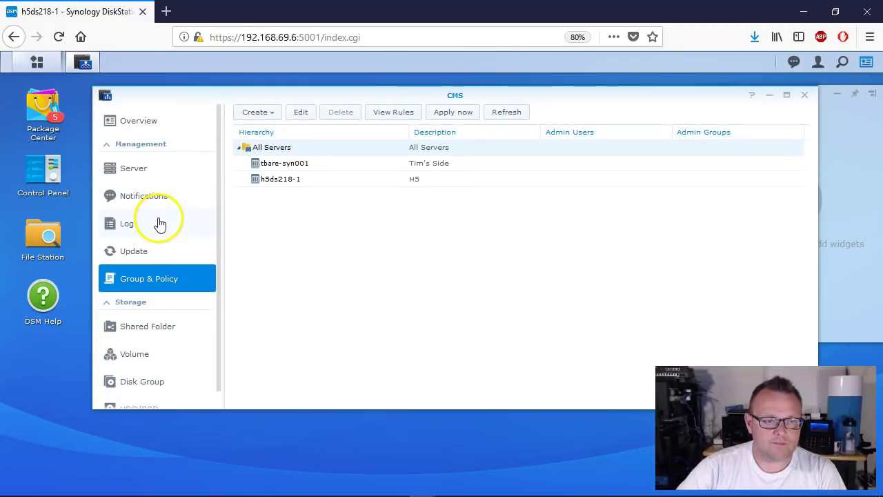
Step: Review the CMS log, notifications and update page, then list the twelve shared folders
{"action": "left_click", "coordinate": [146, 221]}
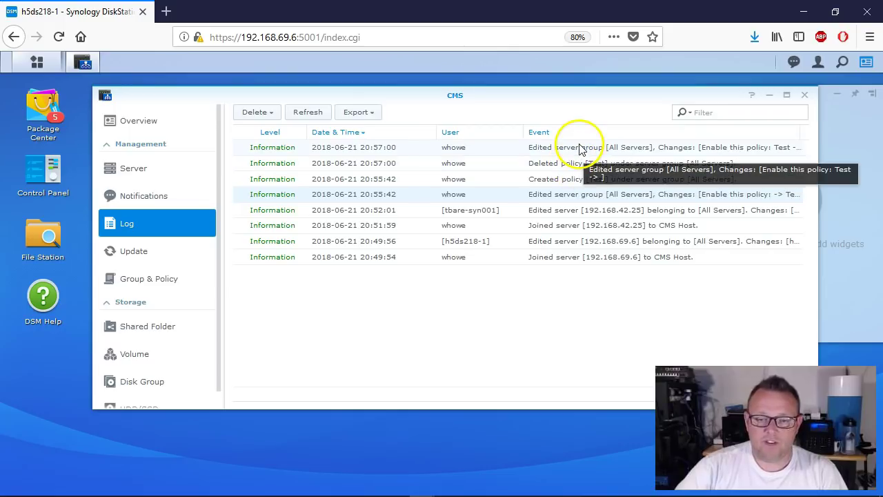
{"action": "left_click", "coordinate": [135, 193]}
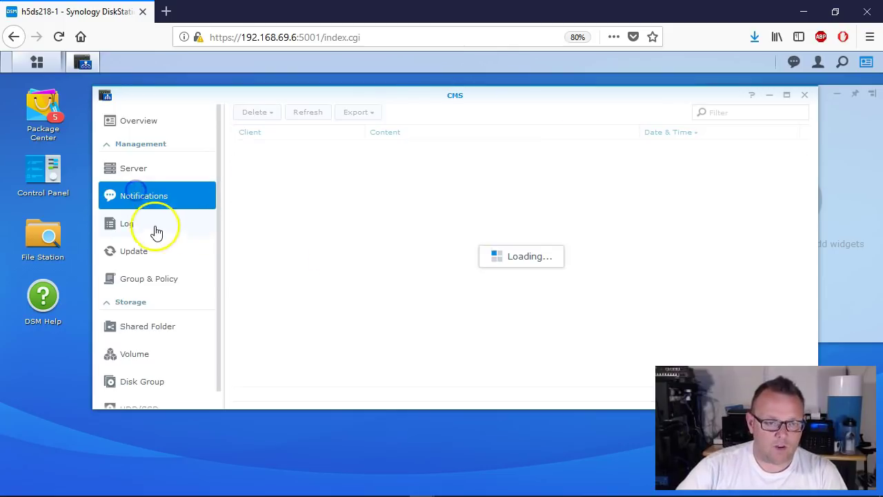
{"action": "left_click", "coordinate": [152, 257]}
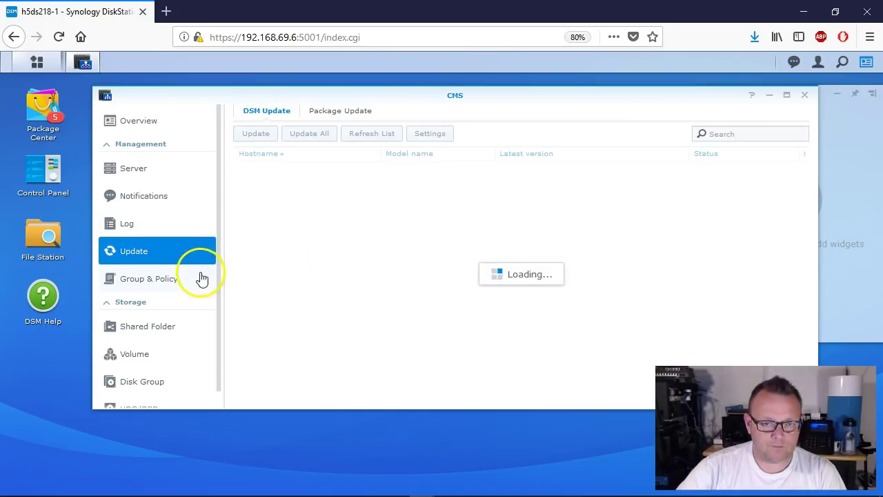
{"action": "scroll", "coordinate": [193, 279], "scroll_direction": "down", "scroll_amount": 1}
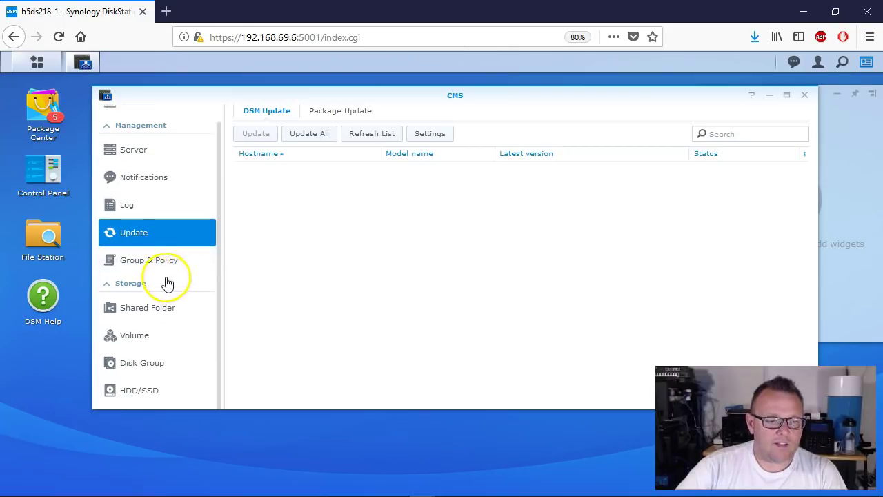
{"action": "left_click", "coordinate": [163, 310]}
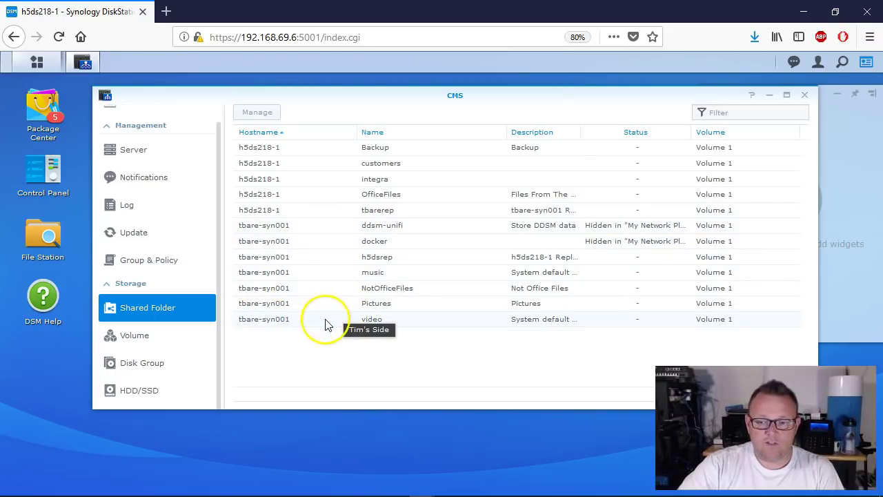
Step: Inspect each server's volume and its disks with a wider RAID Type column, then view Disk Group
{"action": "left_click", "coordinate": [131, 336]}
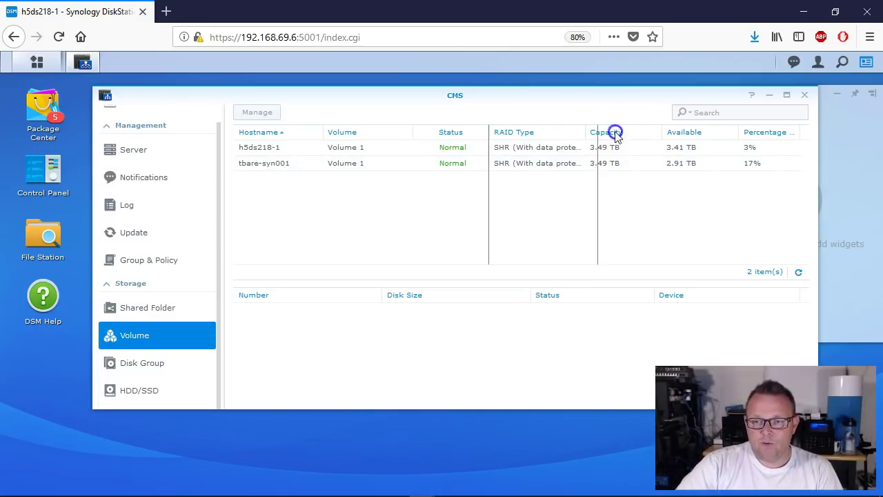
{"action": "left_click_drag", "start_coordinate": [656, 132], "coordinate": [646, 132]}
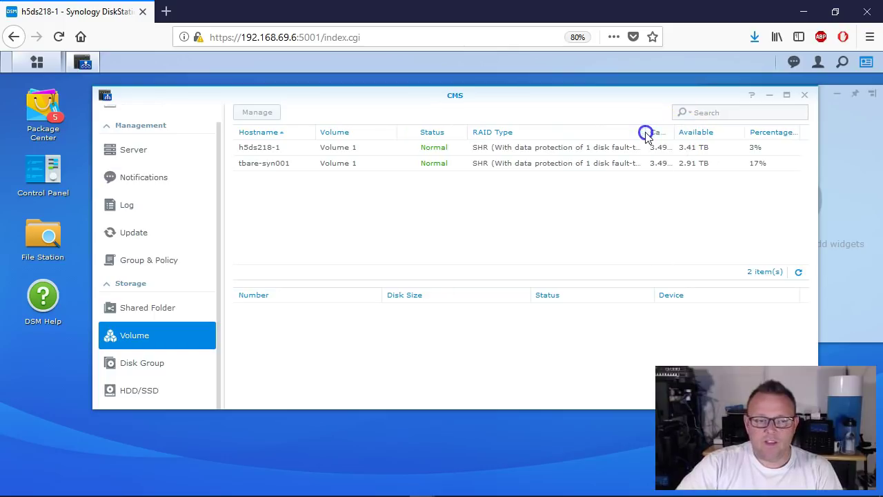
{"action": "left_click", "coordinate": [296, 149]}
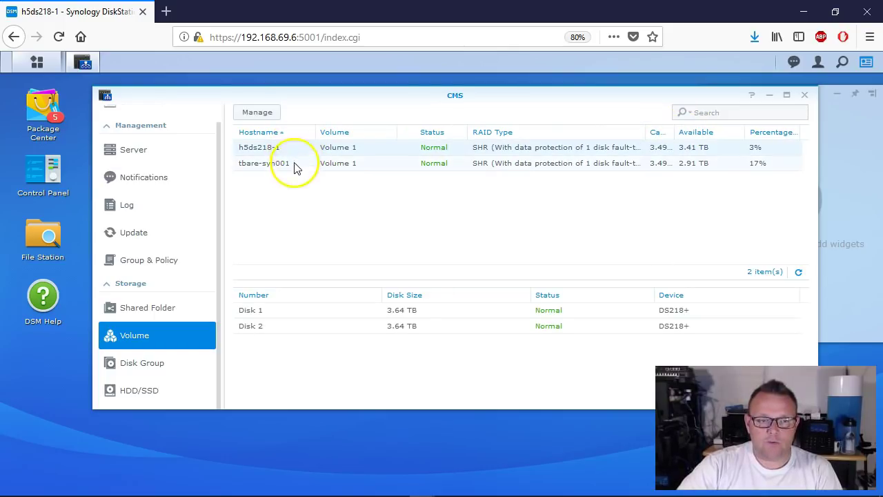
{"action": "left_click", "coordinate": [288, 165]}
{"action": "left_click", "coordinate": [310, 152]}
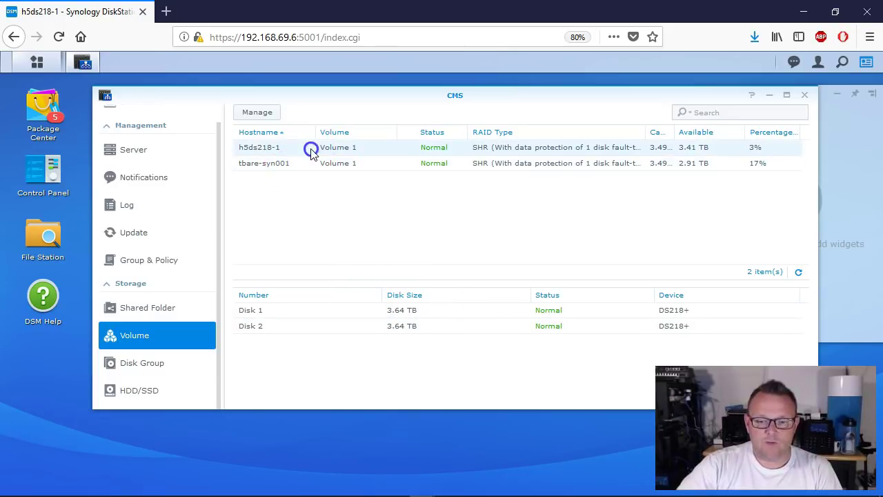
{"action": "left_click", "coordinate": [310, 165]}
{"action": "left_click", "coordinate": [300, 149]}
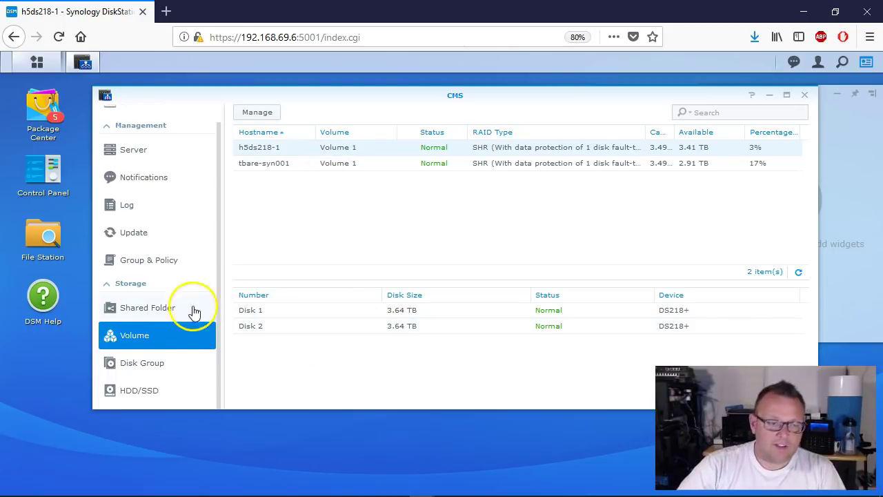
{"action": "left_click", "coordinate": [155, 364]}
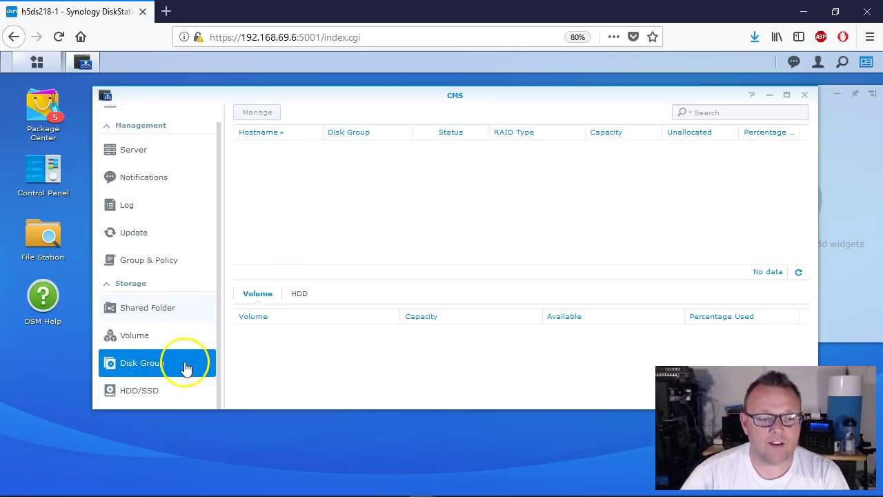
Step: List the four 3.64 TB SATA drives with temperatures and Normal health, widening the columns
{"action": "left_click", "coordinate": [153, 390]}
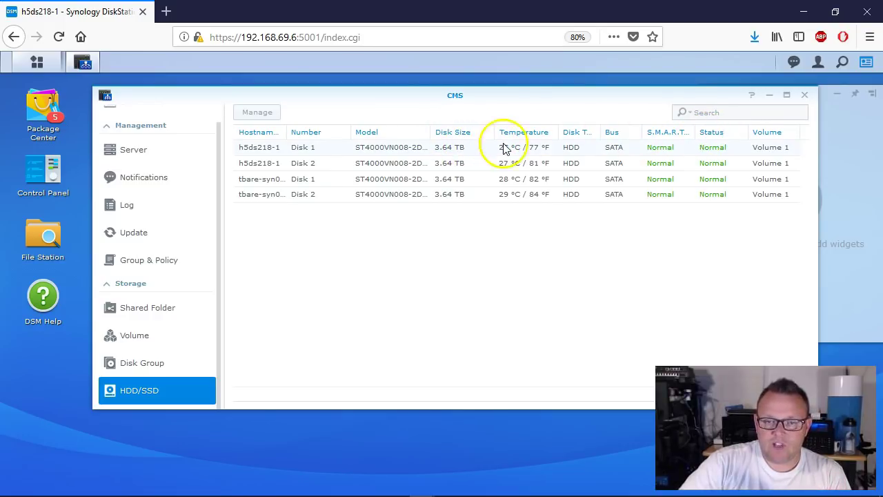
{"action": "left_click_drag", "start_coordinate": [639, 128], "coordinate": [584, 134]}
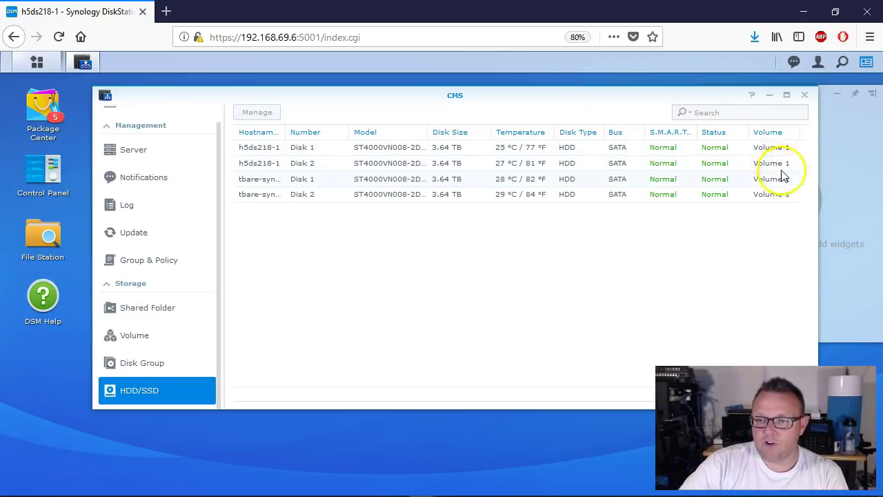
{"action": "scroll", "coordinate": [173, 257], "scroll_direction": "up", "scroll_amount": 1}
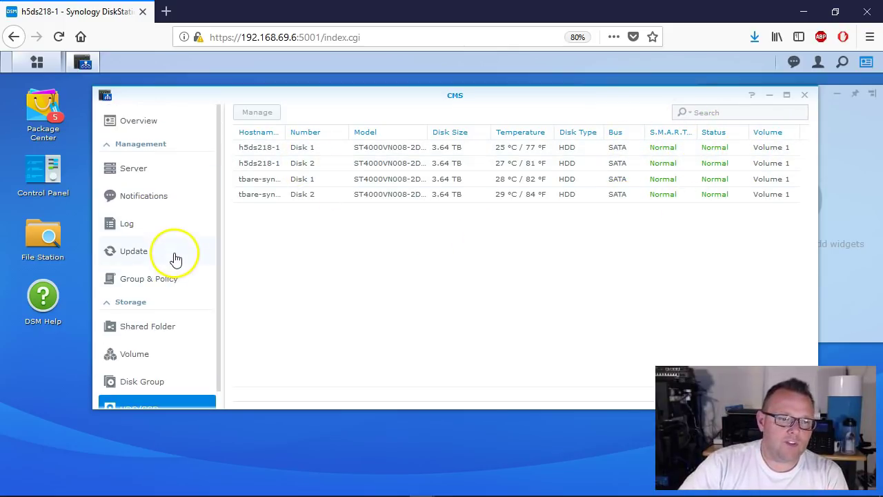
Step: Review the CMS Overview showing 10 packages ready to update, then go to the Update page
{"action": "left_click", "coordinate": [153, 120]}
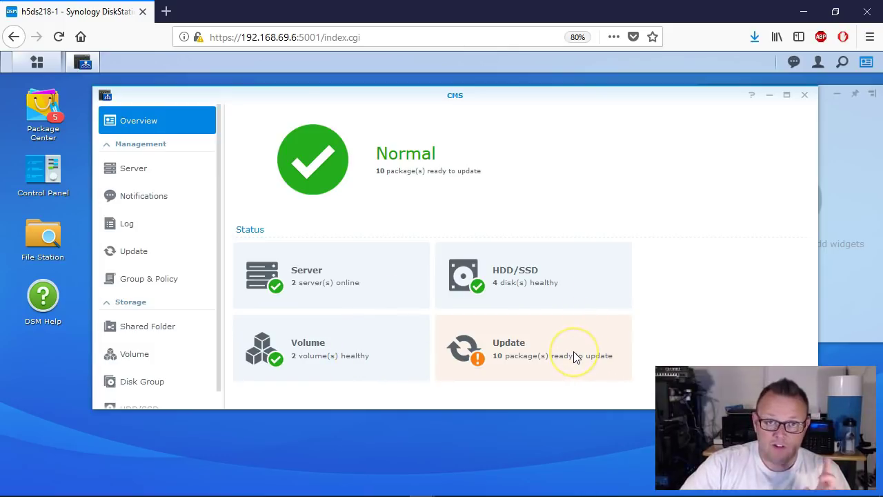
{"action": "left_click", "coordinate": [144, 254]}
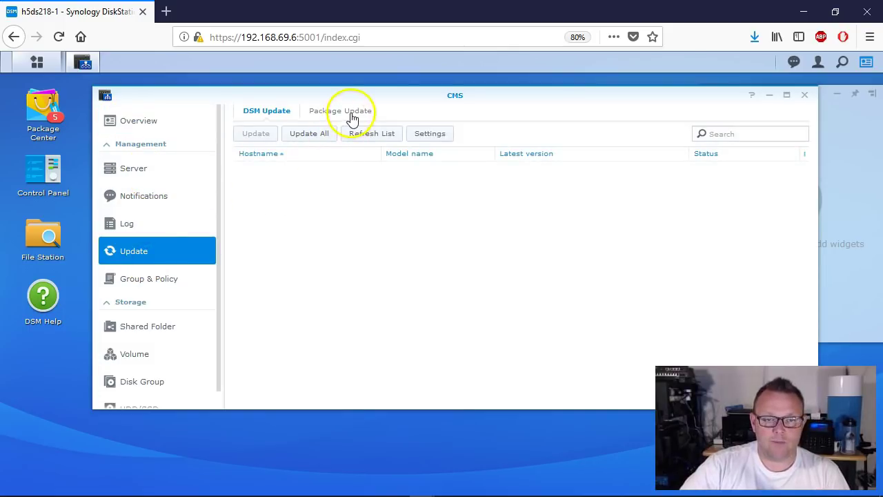
Step: Start updating the Universal Search package on tbare-syn001 from the Package Update list
{"action": "left_click", "coordinate": [349, 112]}
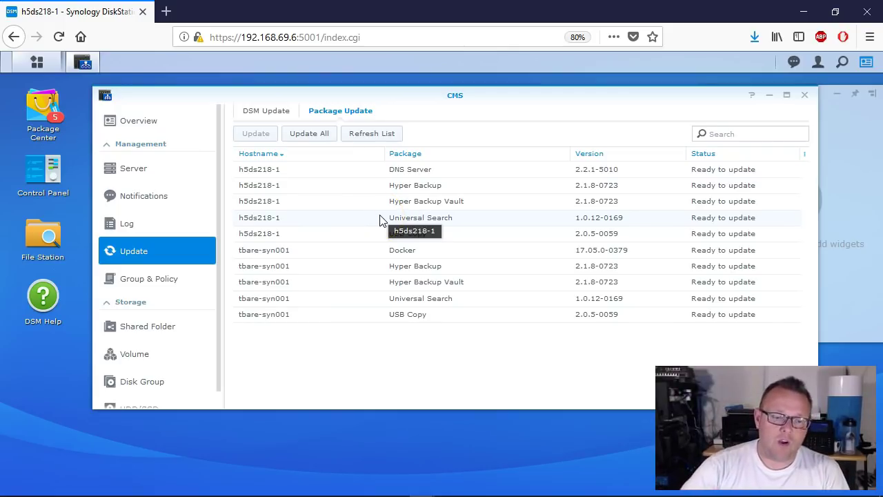
{"action": "left_click", "coordinate": [388, 287]}
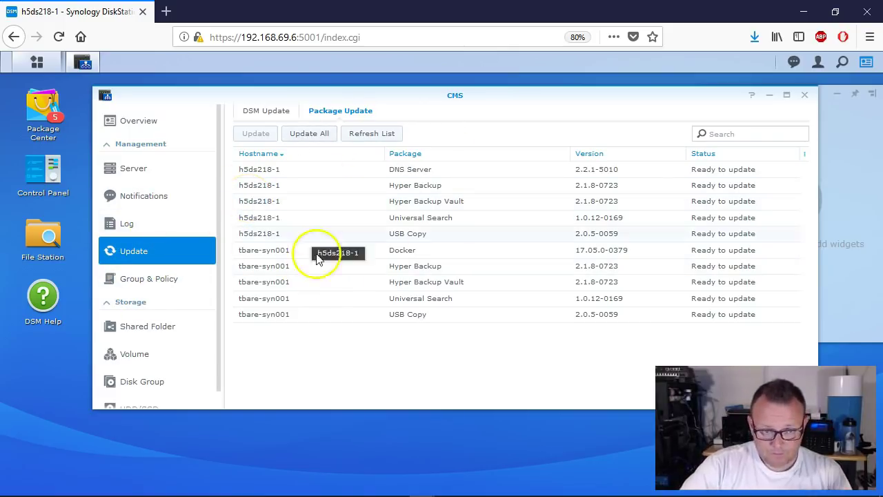
{"action": "left_click", "coordinate": [349, 303]}
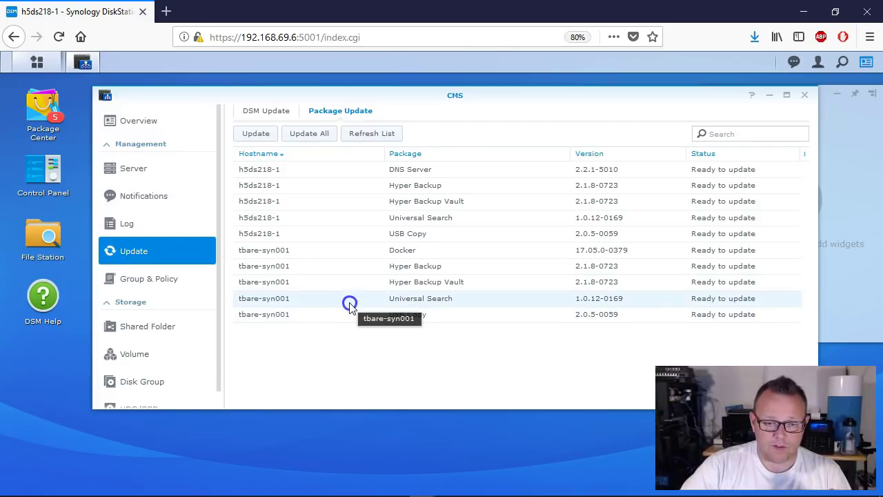
{"action": "left_click", "coordinate": [261, 135]}
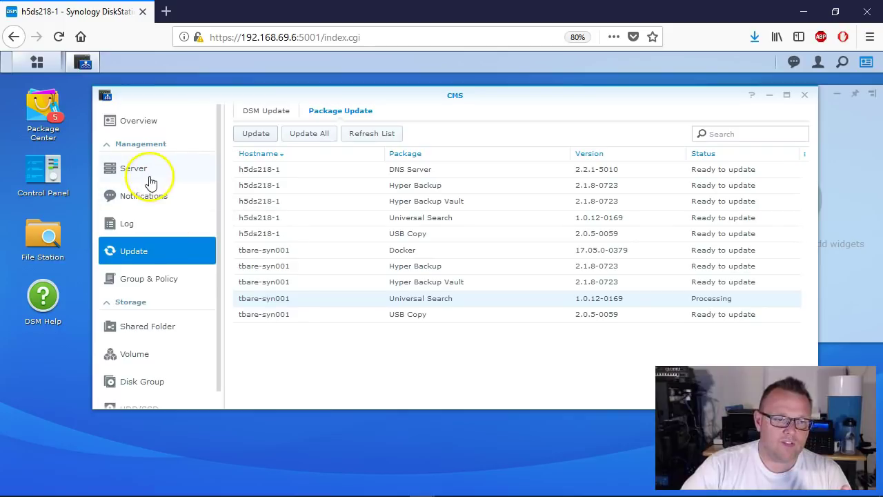
Step: Return to the Overview, which shows Normal status with 2 servers online and 4 healthy disks
{"action": "scroll", "coordinate": [138, 211], "scroll_direction": "down", "scroll_amount": 1}
{"action": "scroll", "coordinate": [138, 214], "scroll_direction": "up", "scroll_amount": 1}
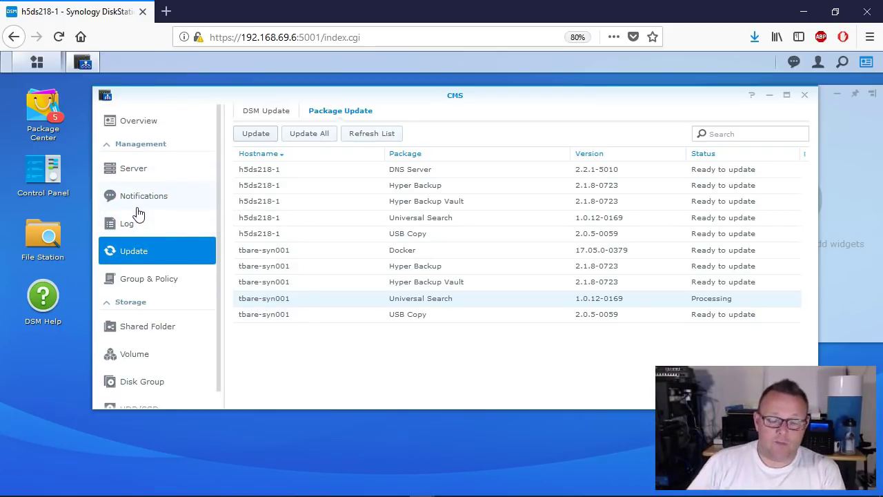
{"action": "left_click", "coordinate": [161, 124]}
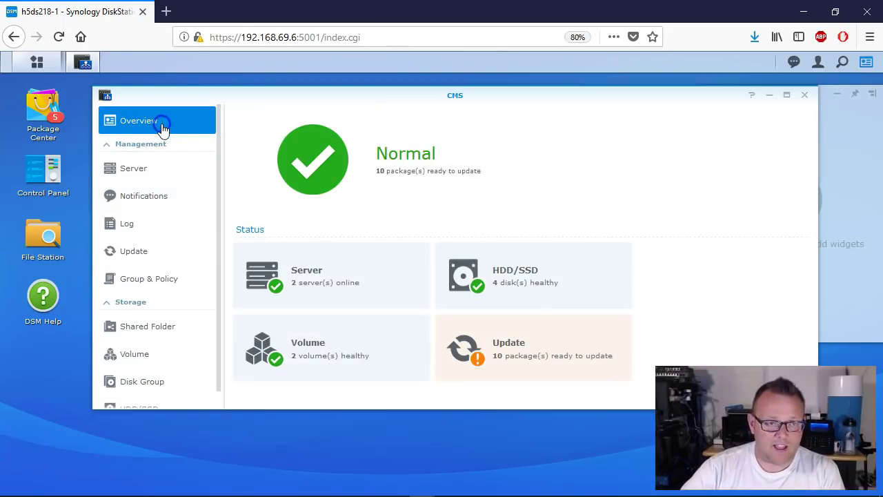